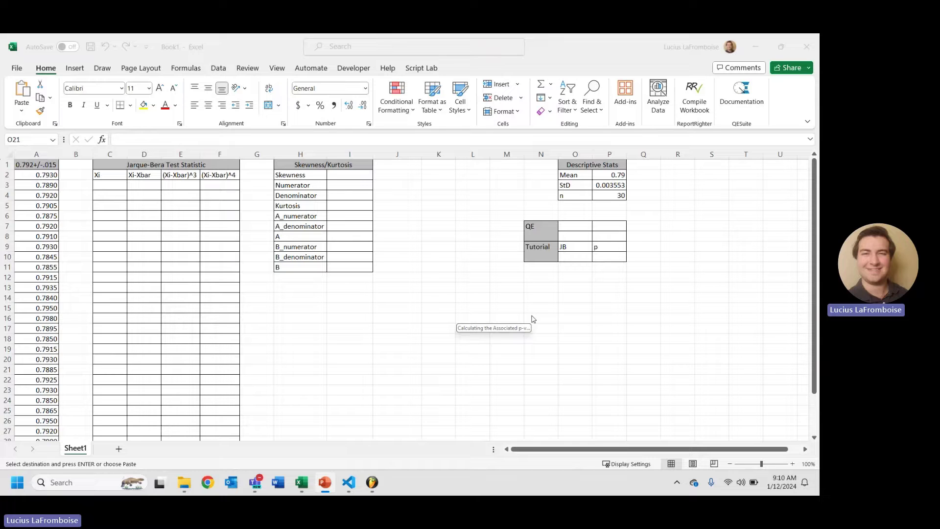
List the A2:A31 measurements in ascending order in C3 with =SORT(A2:A31)
key(alt+Tab)
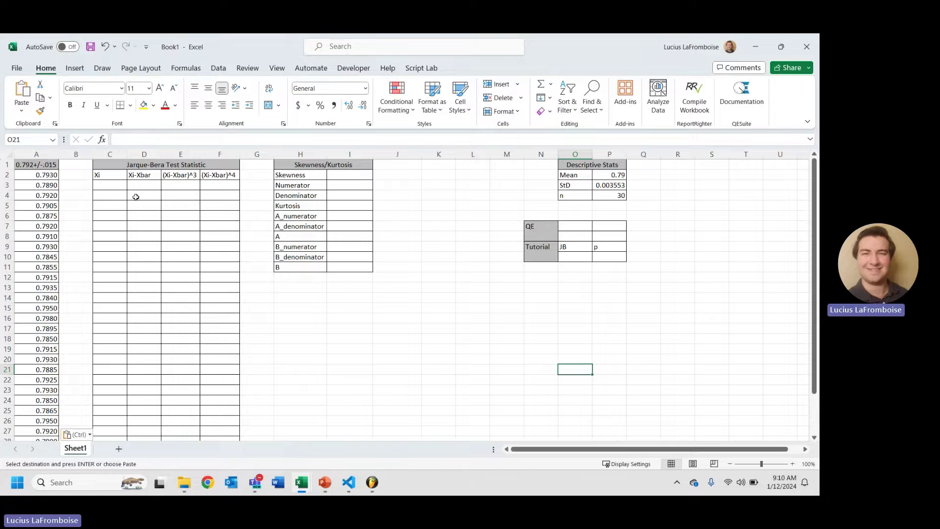
drag(99, 185, 235, 187)
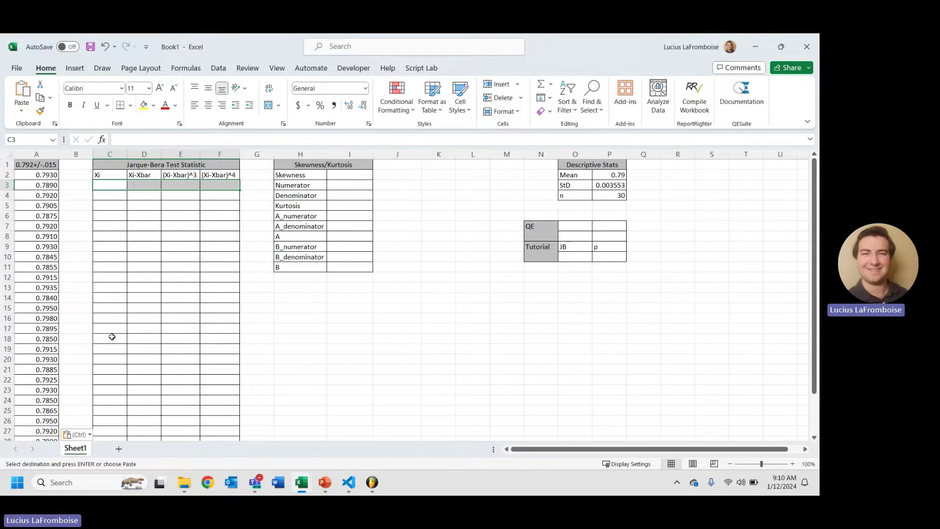
click(116, 184)
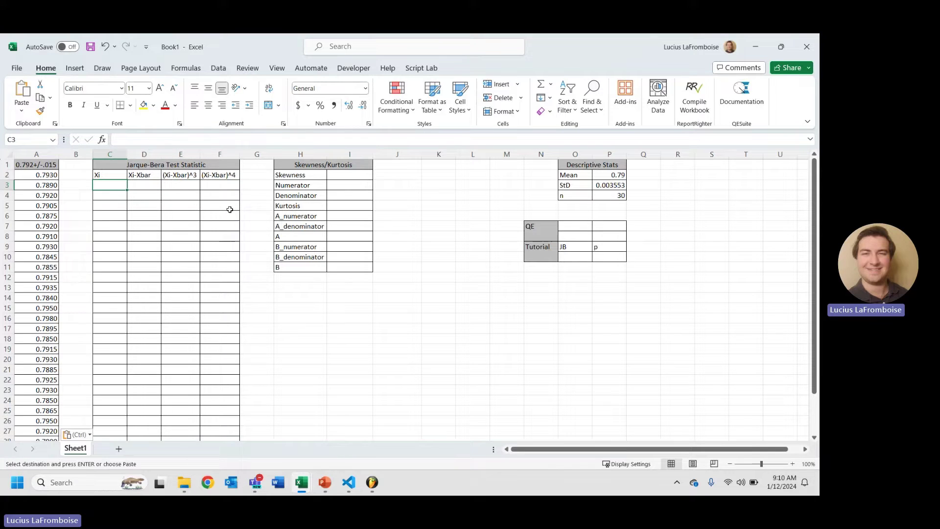
text(=sort()
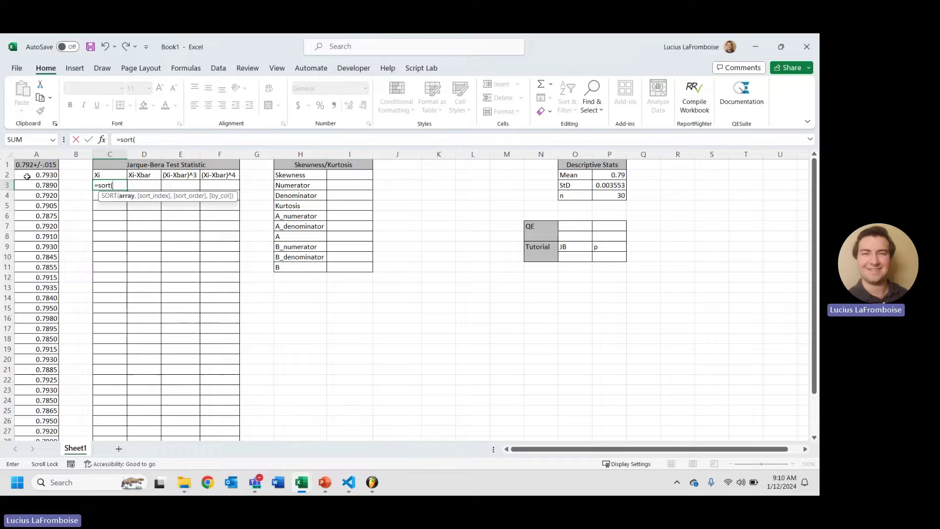
drag(27, 176, 36, 438)
key(Return)
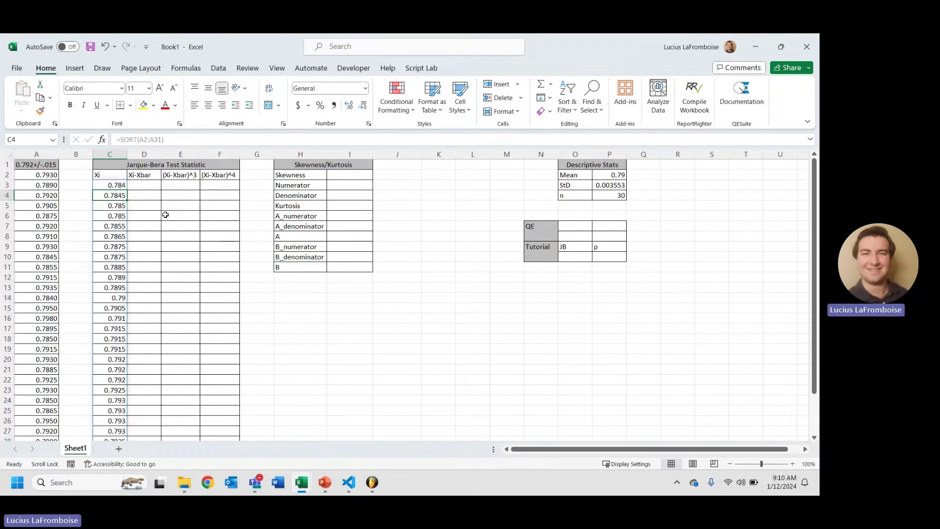
Fill the Xi-Xbar column from D3 with =C3-$P$2, each value minus the mean
click(148, 186)
text(=)
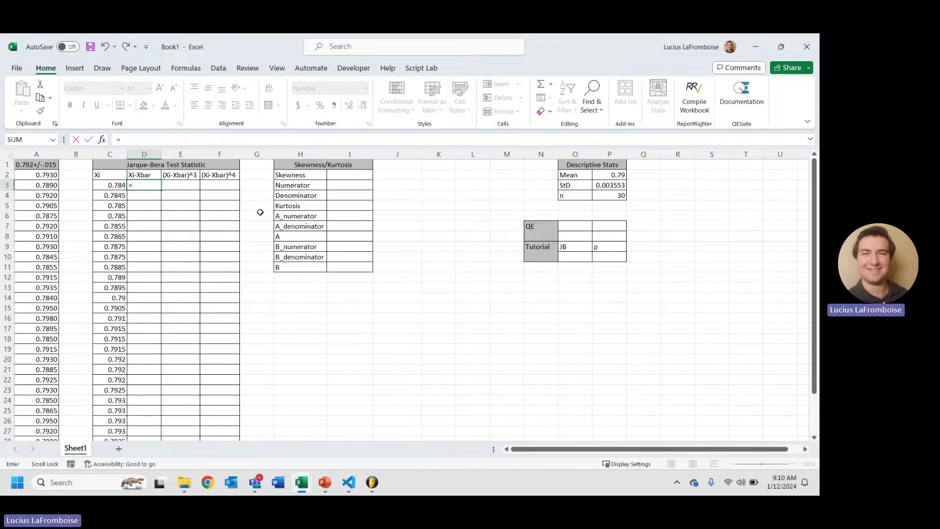
click(103, 185)
text(-)
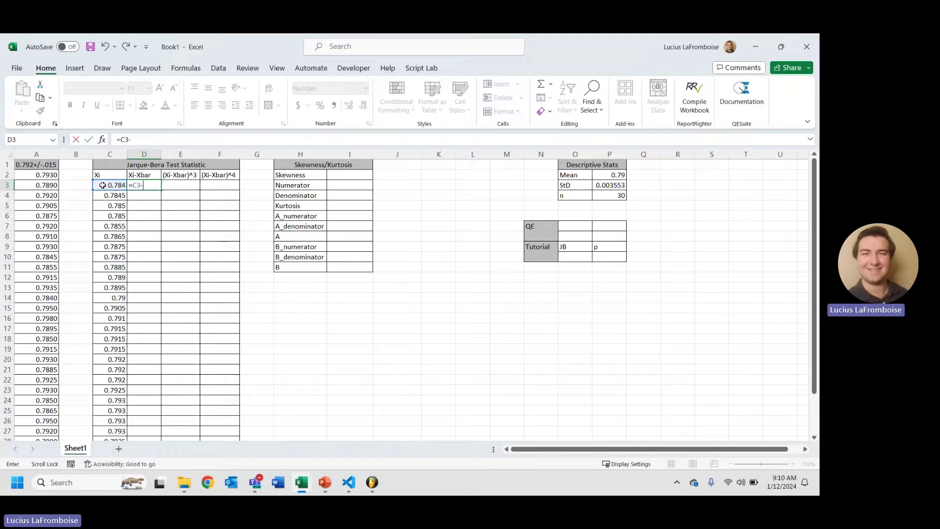
click(618, 176)
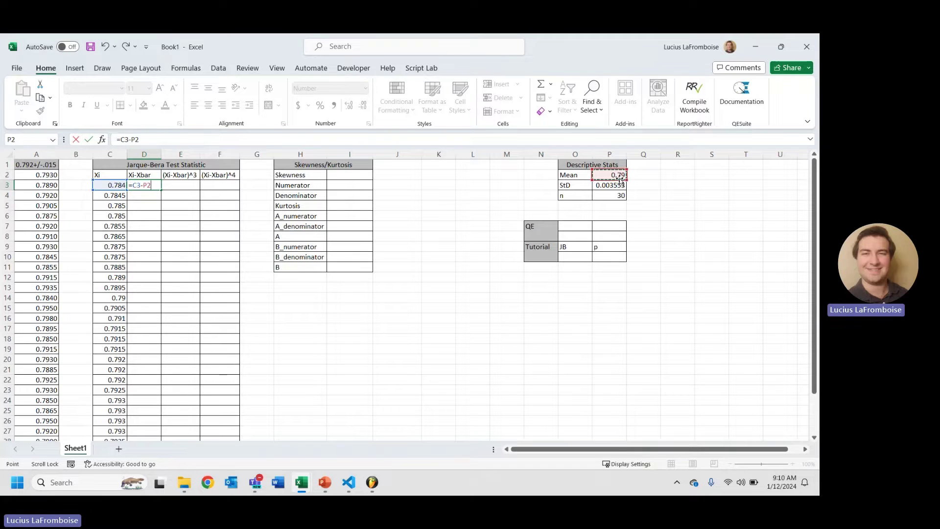
key(F4)
key(Return)
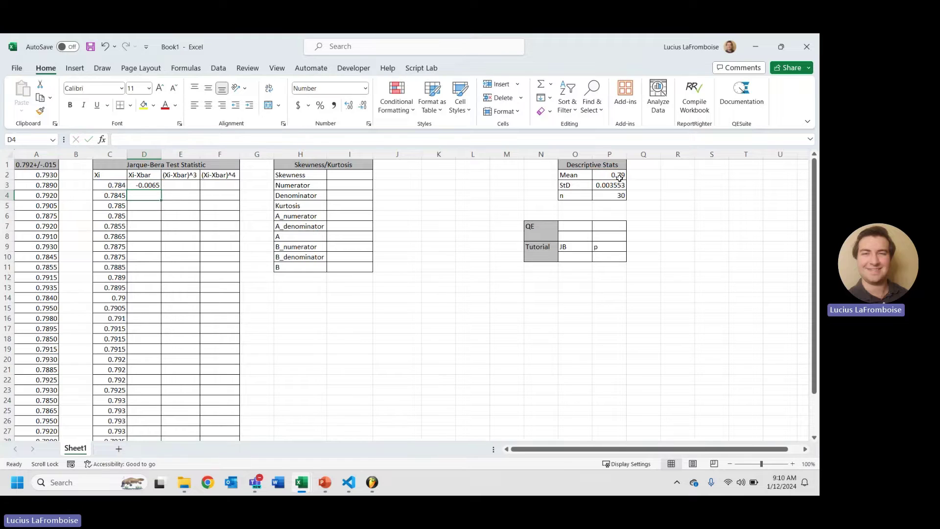
click(152, 185)
double_click(161, 190)
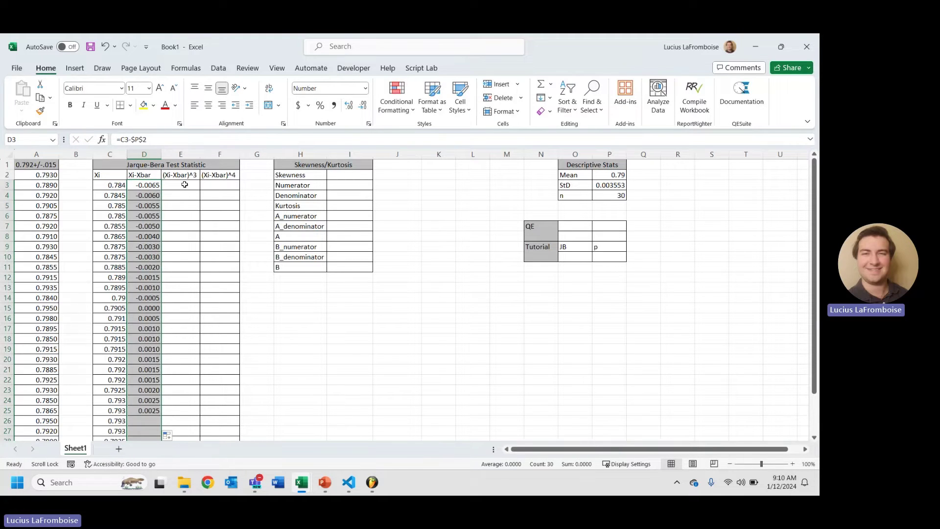
Fill the (Xi-Xbar)^3 column from E3 down with =POWER(D3, 3)
click(184, 184)
text(=)
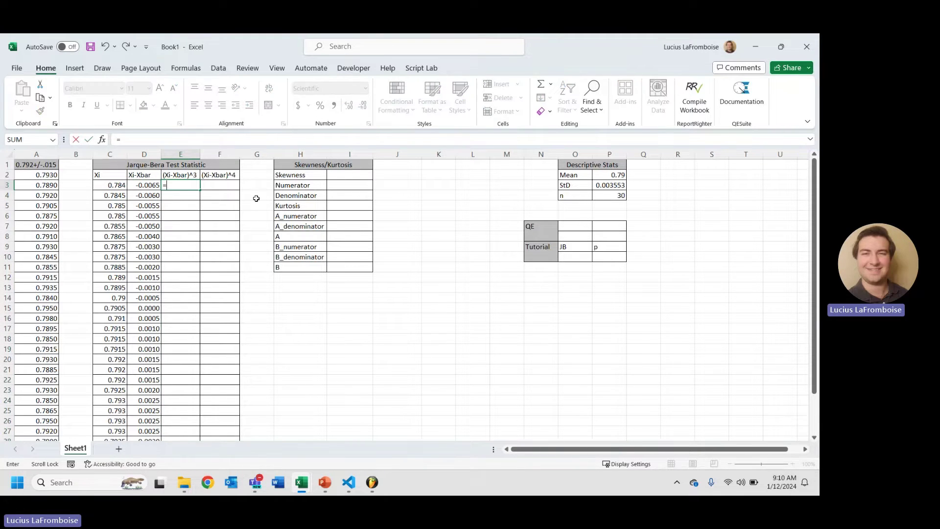
text(power()
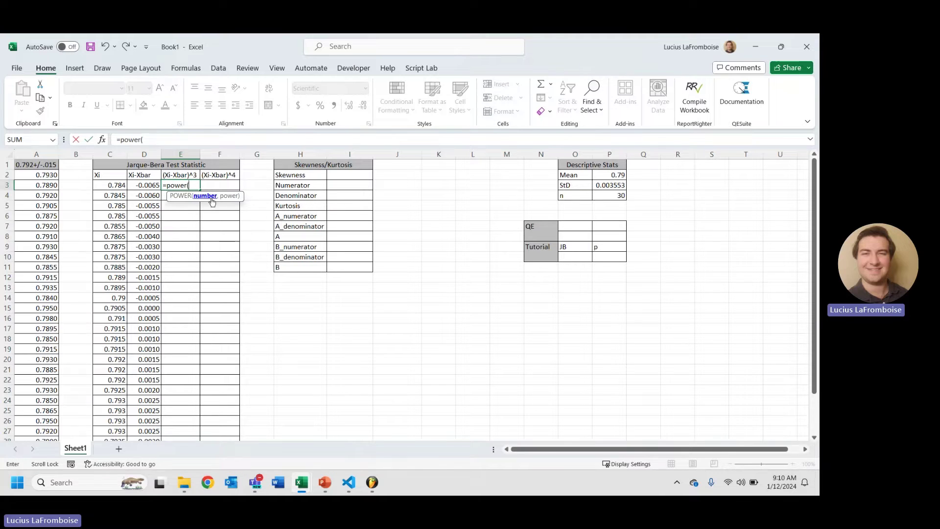
click(137, 187)
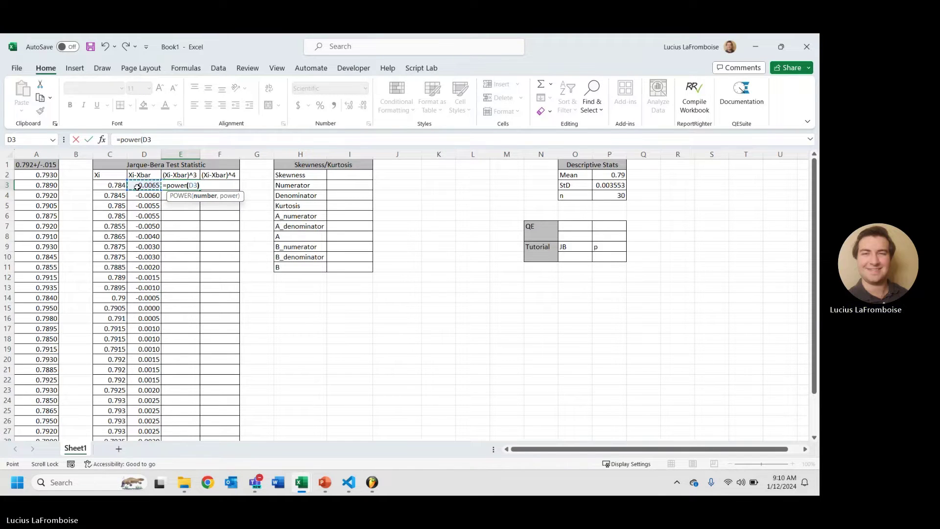
text())
key(BackSpace)
key(BackSpace)
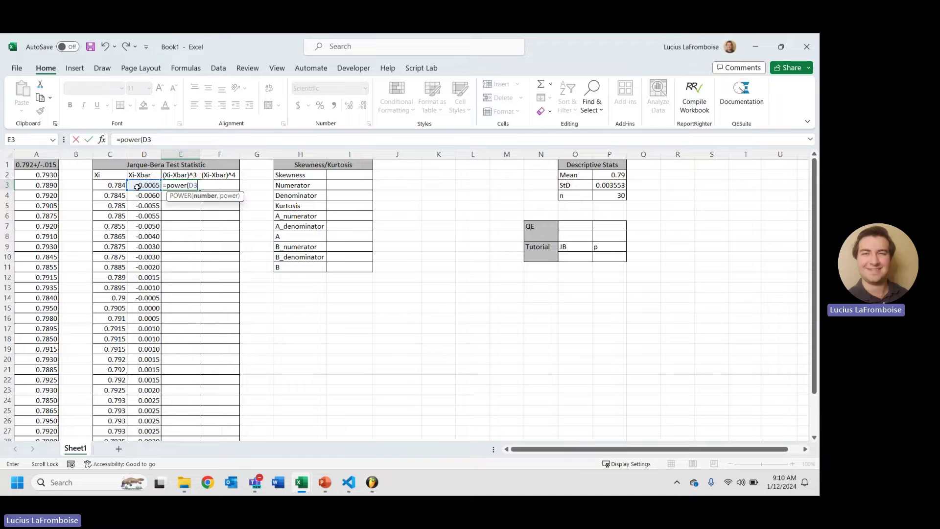
text(, 3))
key(Return)
click(180, 184)
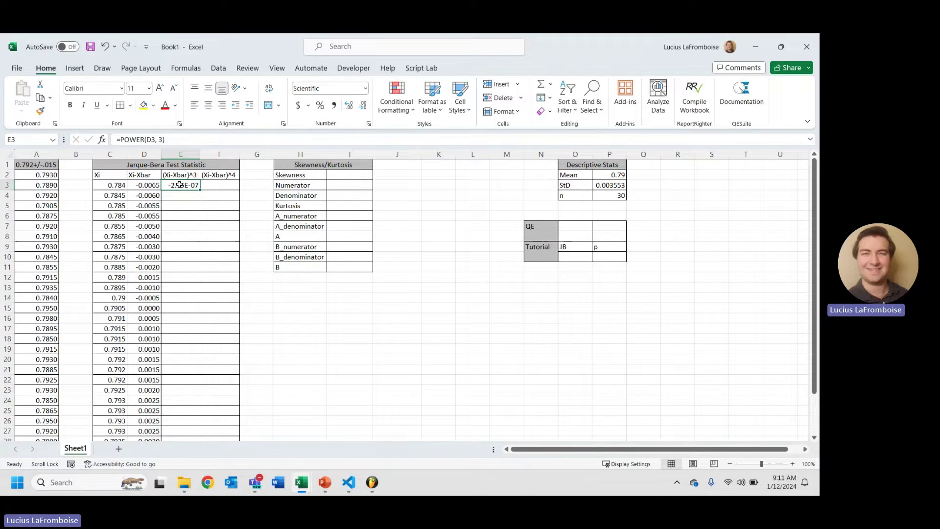
drag(201, 189, 204, 435)
Fill the (Xi-Xbar)^4 column from F3 down with =POWER(D3, 4)
click(216, 186)
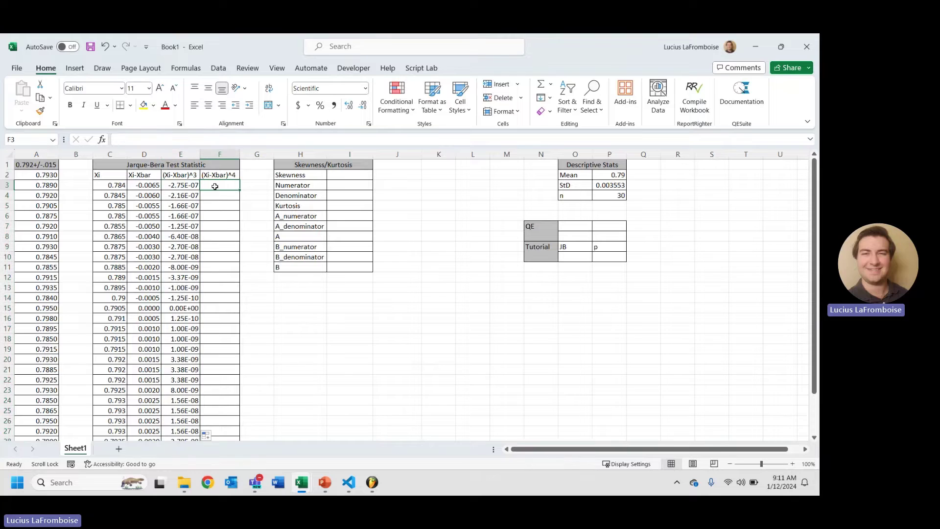
text(=[power)
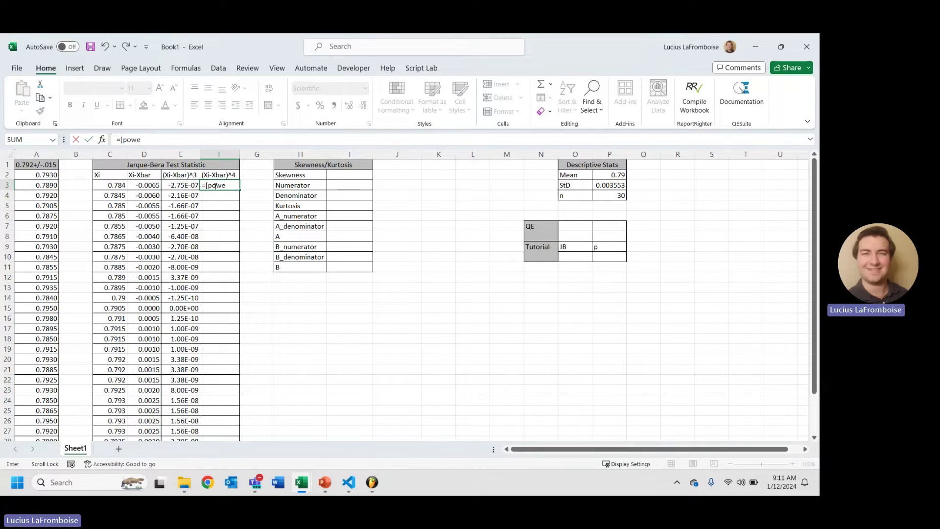
key(BackSpace)
key(BackSpace)
key(BackSpace)
key(BackSpace)
key(BackSpace)
key(BackSpace)
text(power()
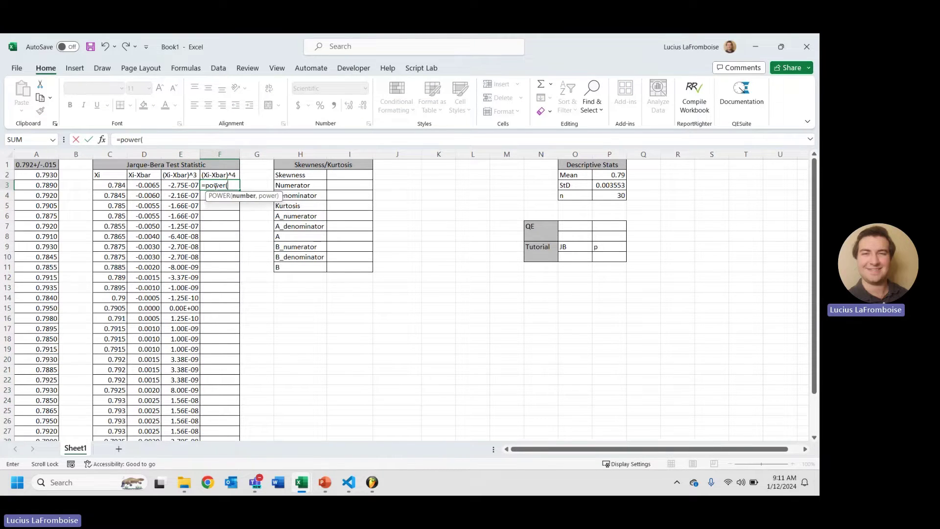
click(139, 187)
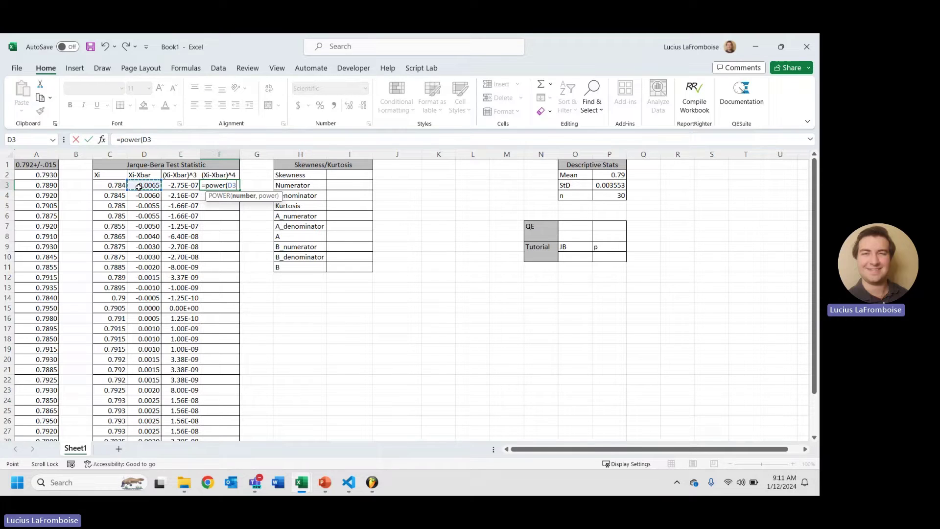
text(, 4)
key(Return)
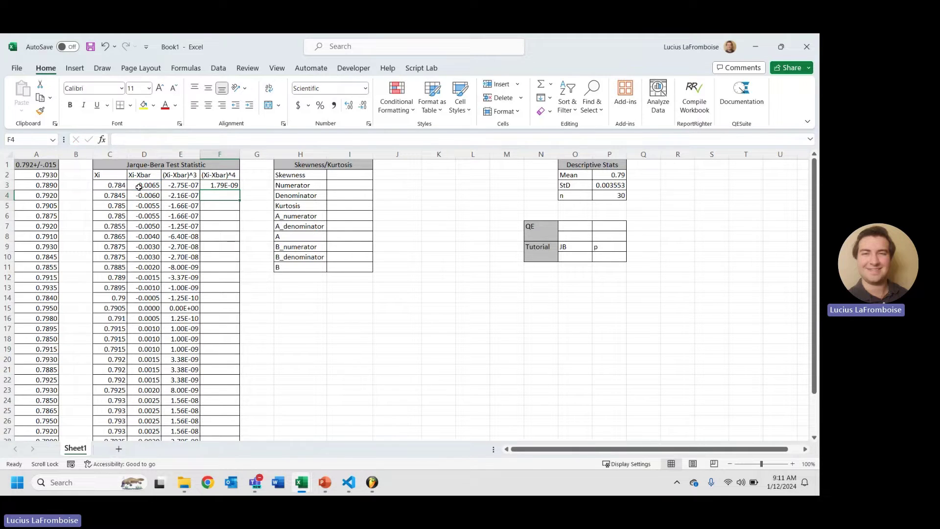
click(222, 187)
double_click(240, 190)
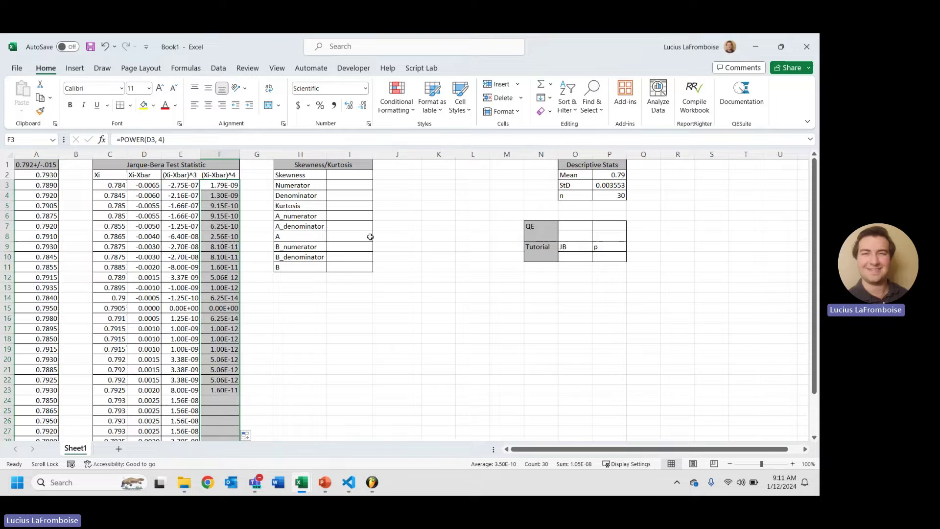
click(405, 279)
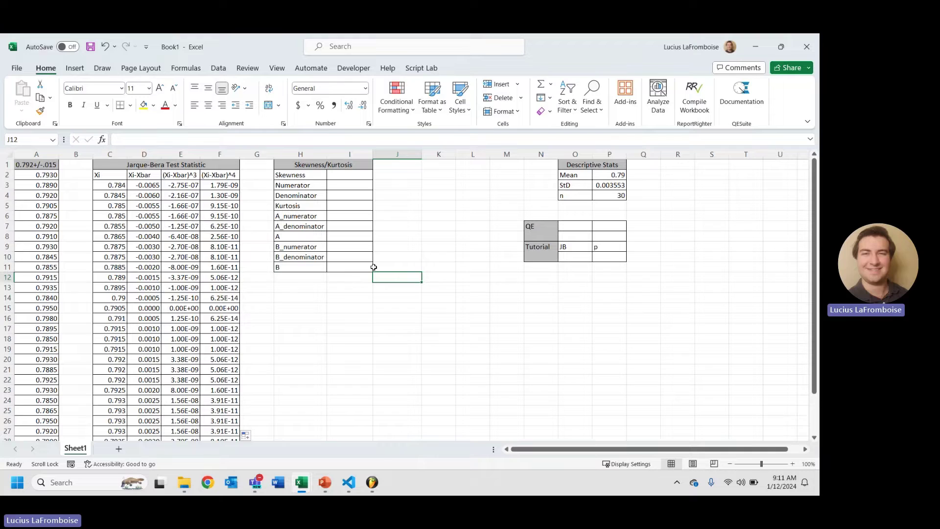
Define Skewness in I2 as Numerator over Denominator, =I3/I4
click(355, 176)
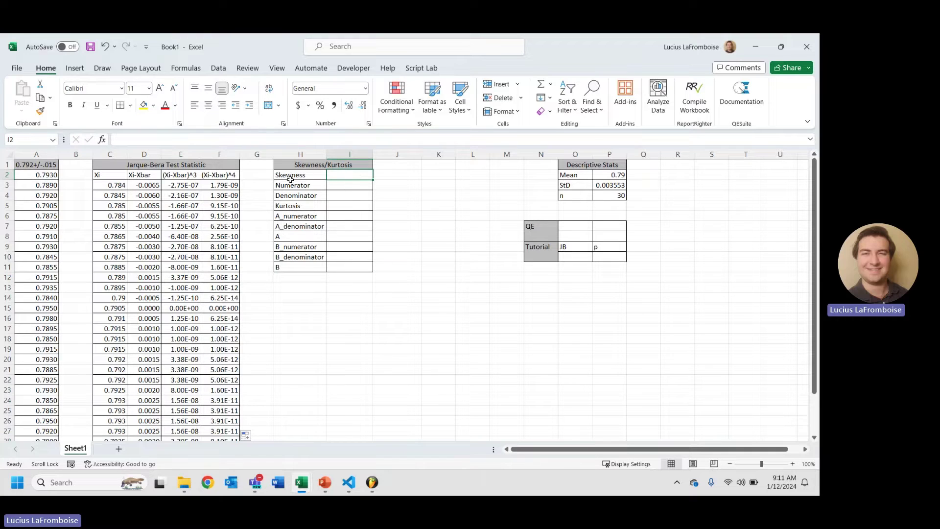
text(=)
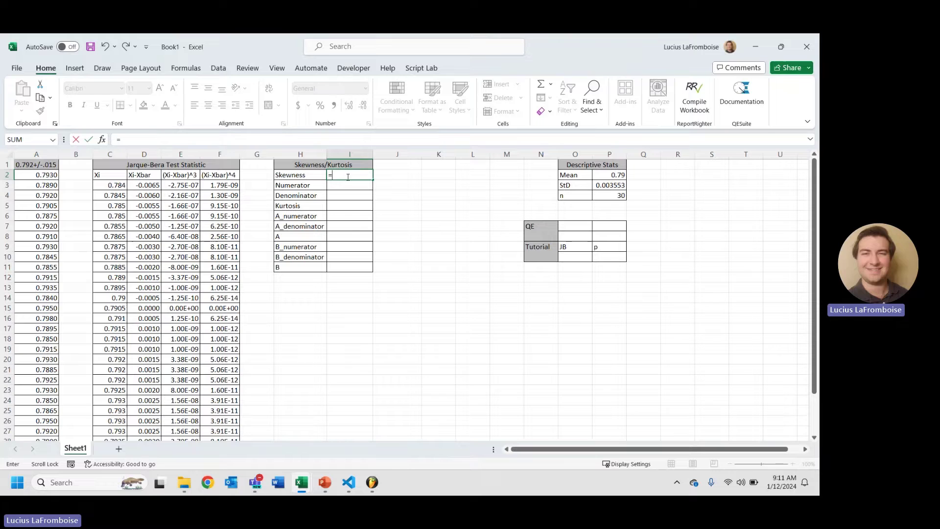
click(364, 188)
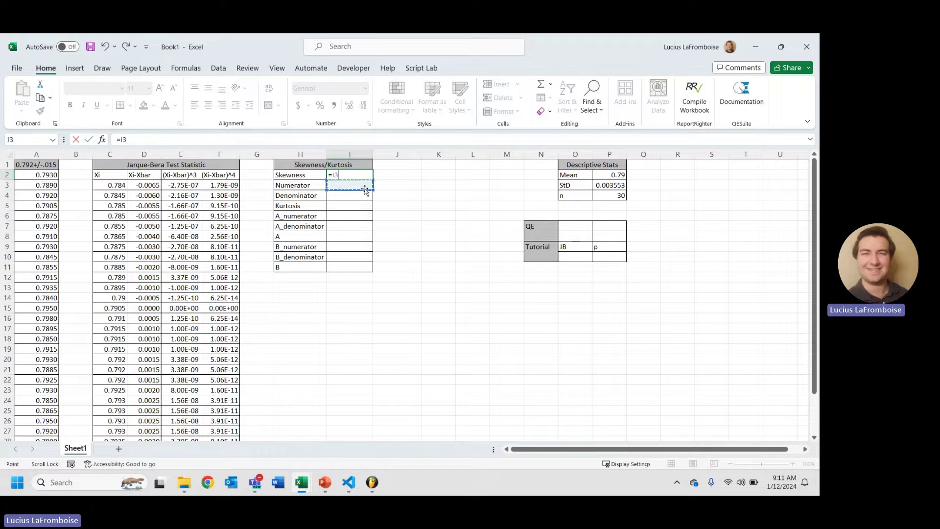
text(/)
click(363, 195)
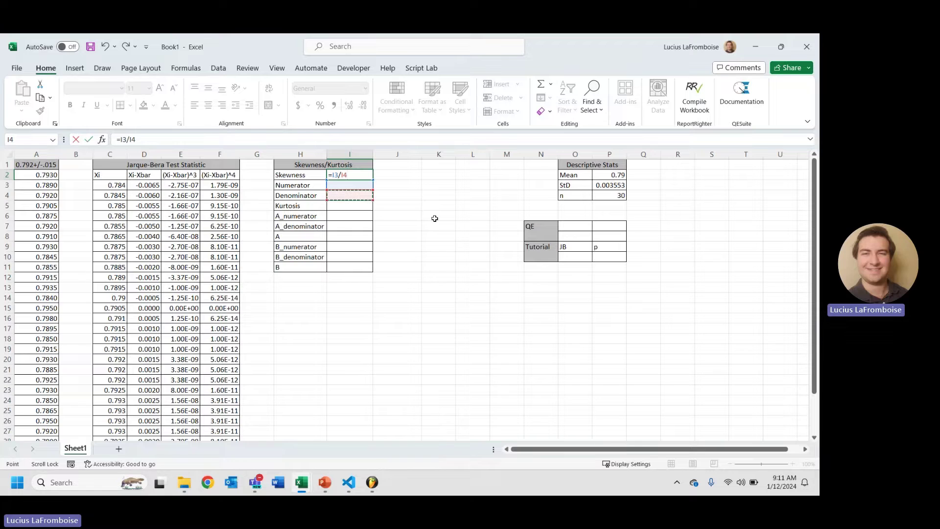
key(Return)
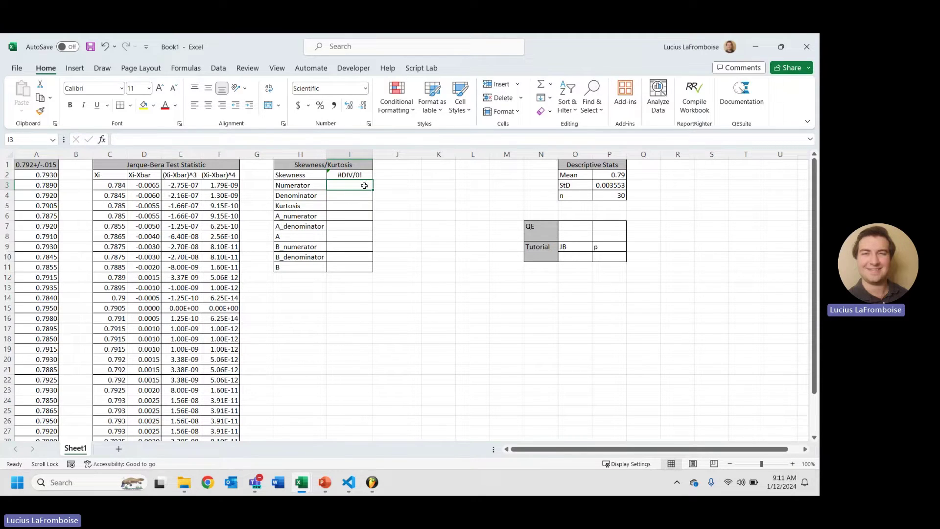
Set the skewness Numerator in I3 to =P4*SUM(E3:E31)
text(=)
click(618, 201)
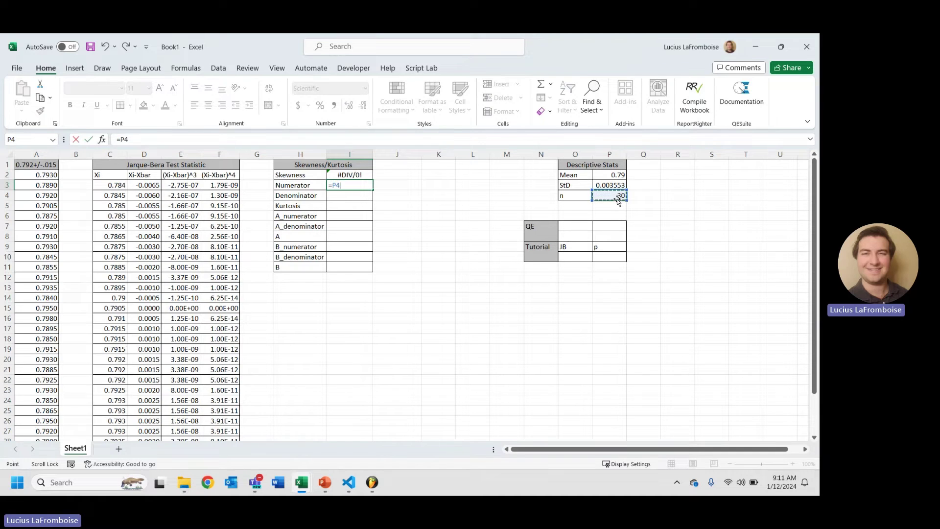
text(*SUM()
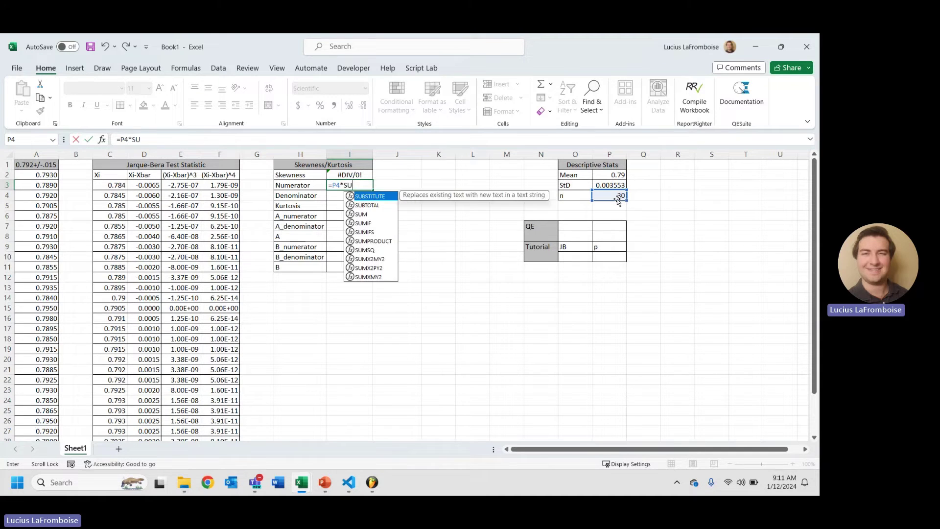
click(193, 181)
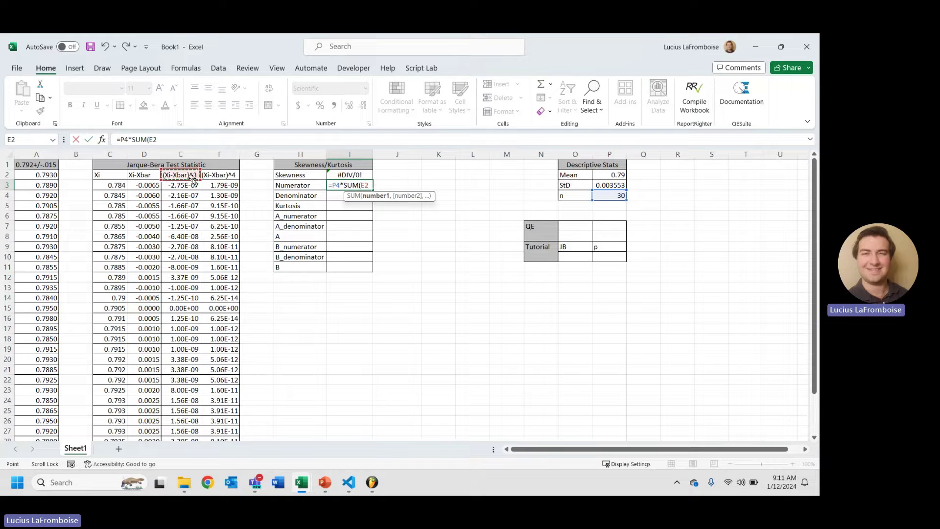
click(197, 187)
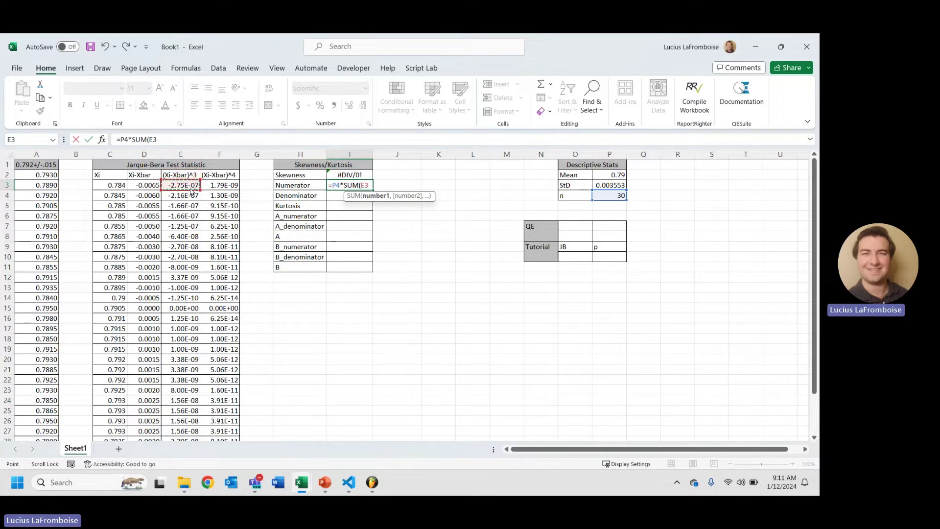
key(ctrl+shift+Down)
key(Return)
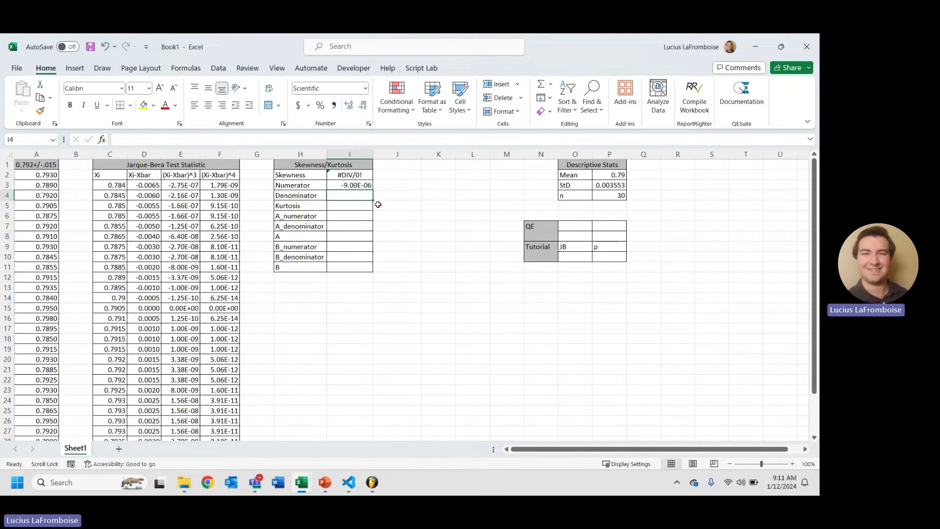
Set the Denominator in I4 to =(P4-1)*(P4-2)*POWER(P3,3), giving Skewness -0.24720762
text(=()
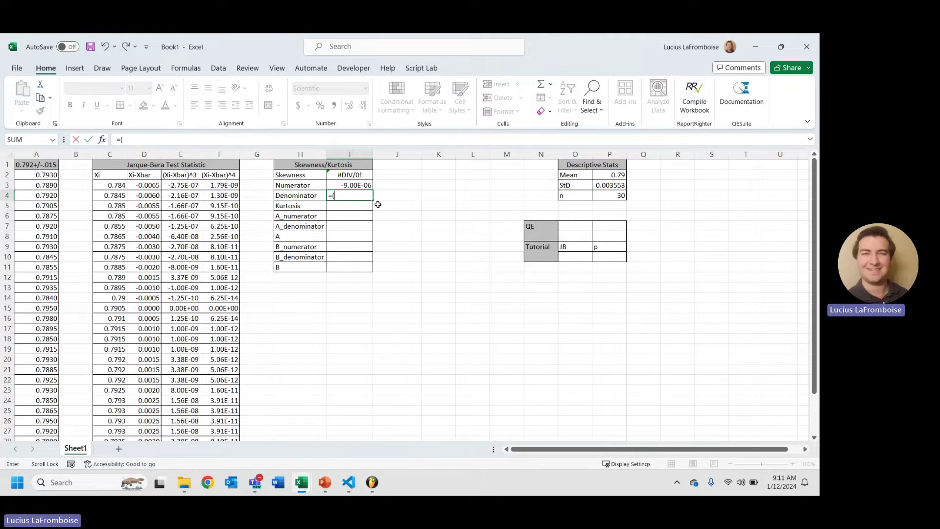
click(609, 195)
text(-1)
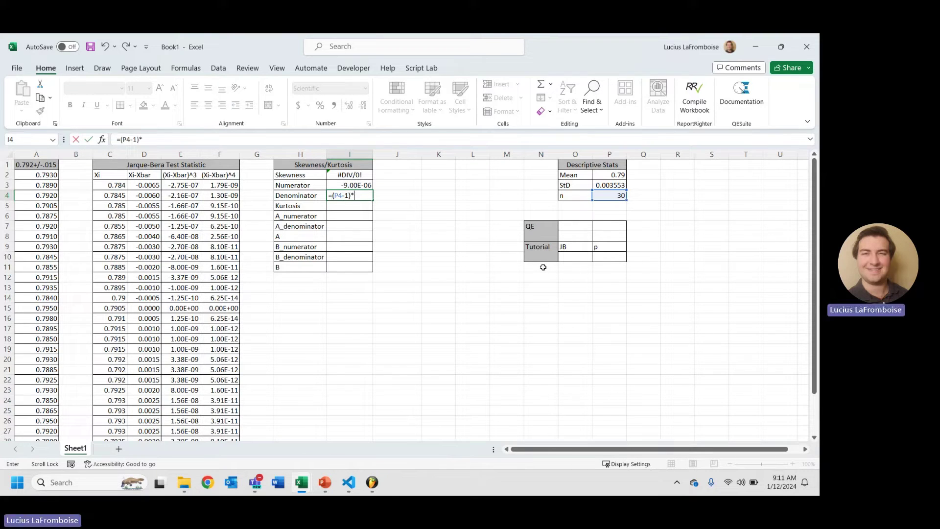
text()*)
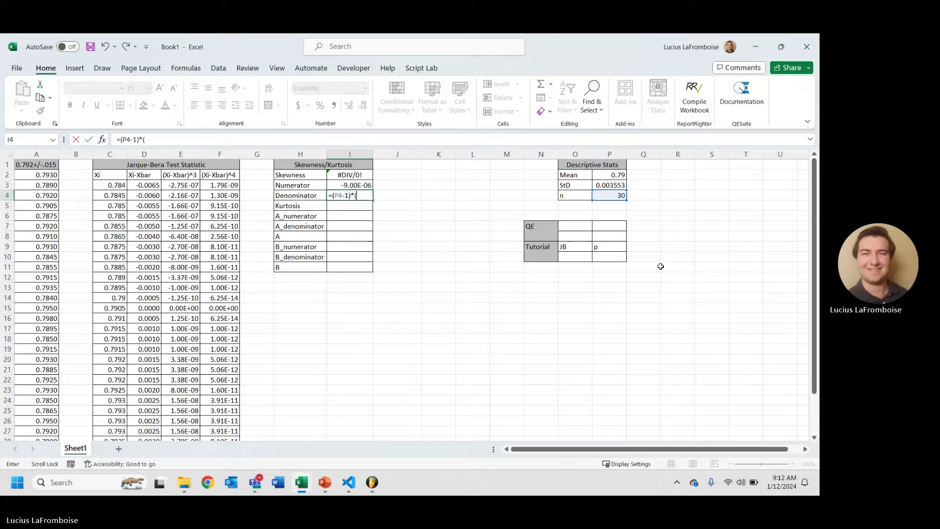
text(()
click(617, 196)
text(-)
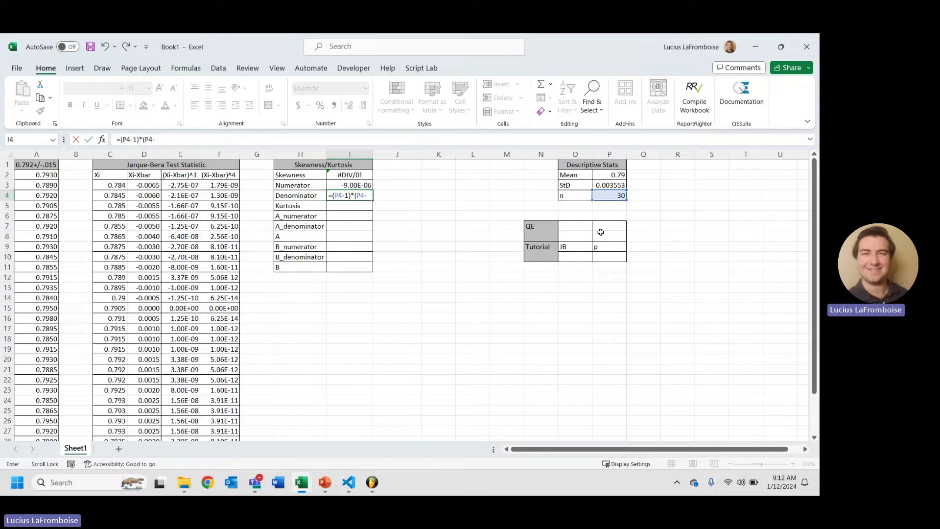
text(2))
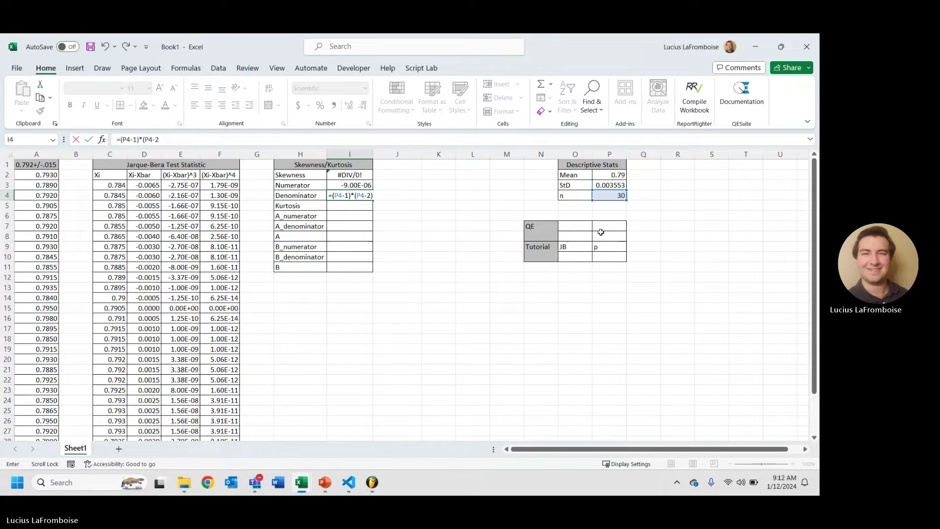
text(*)
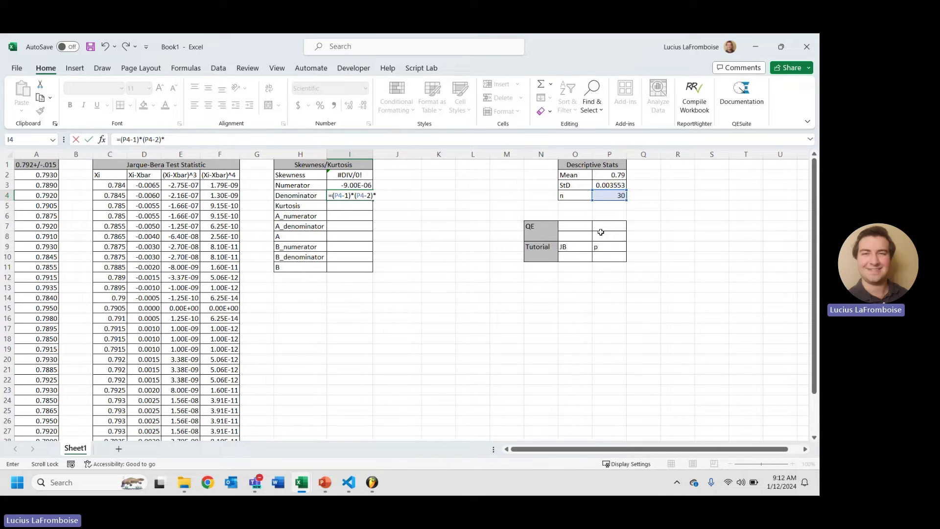
text(power()
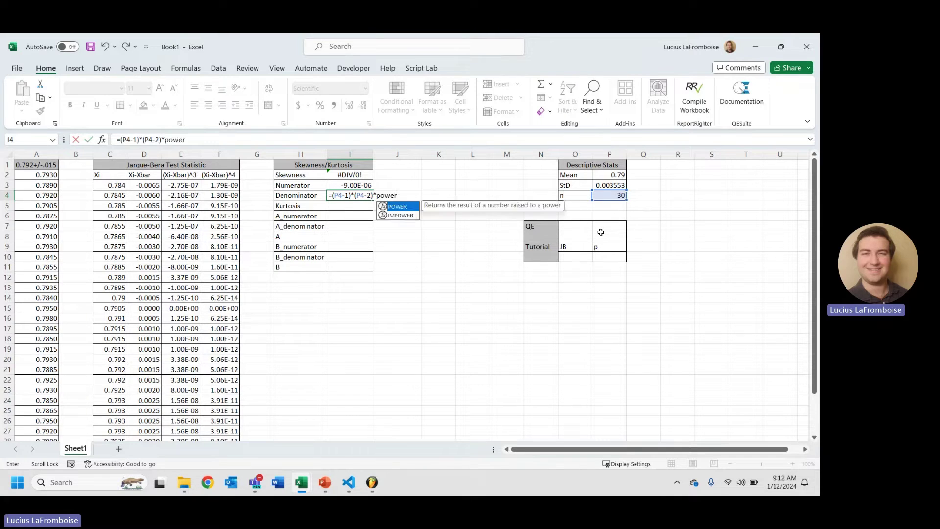
click(614, 183)
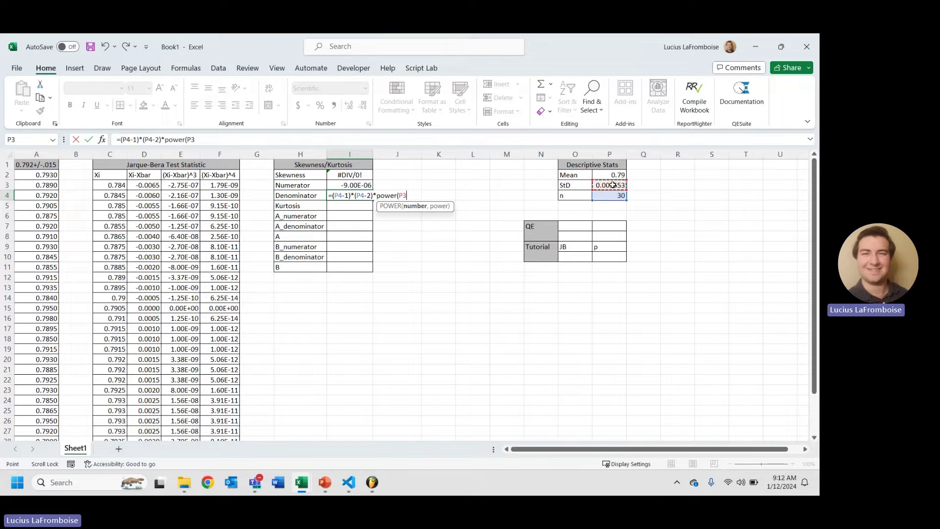
text(,3))
key(Return)
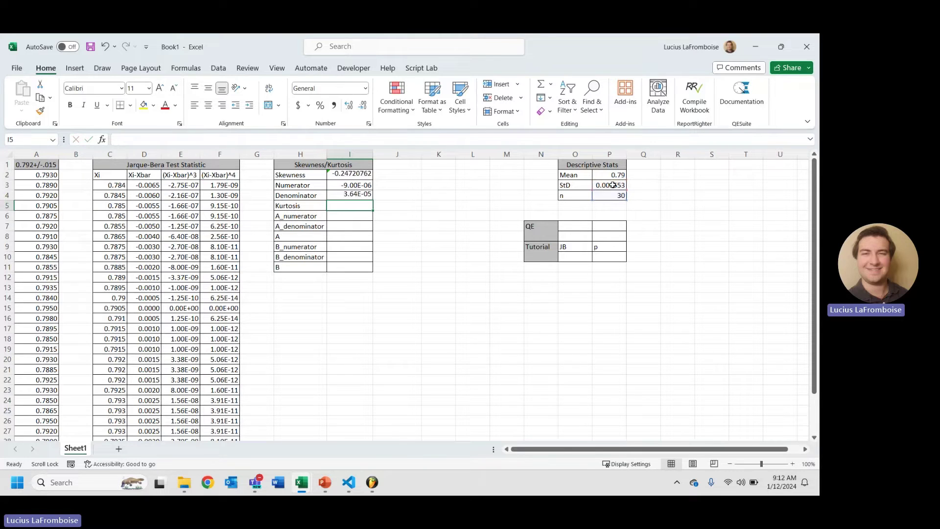
click(432, 257)
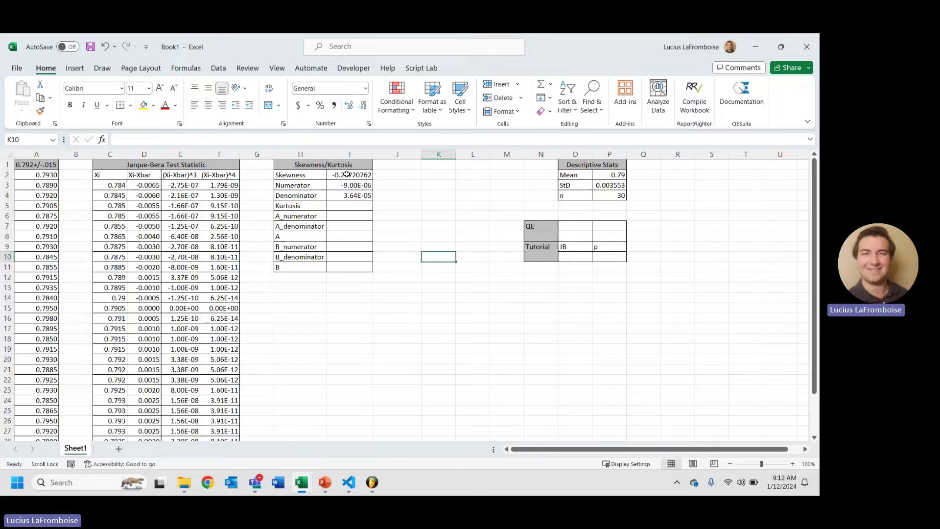
click(378, 175)
text(=)
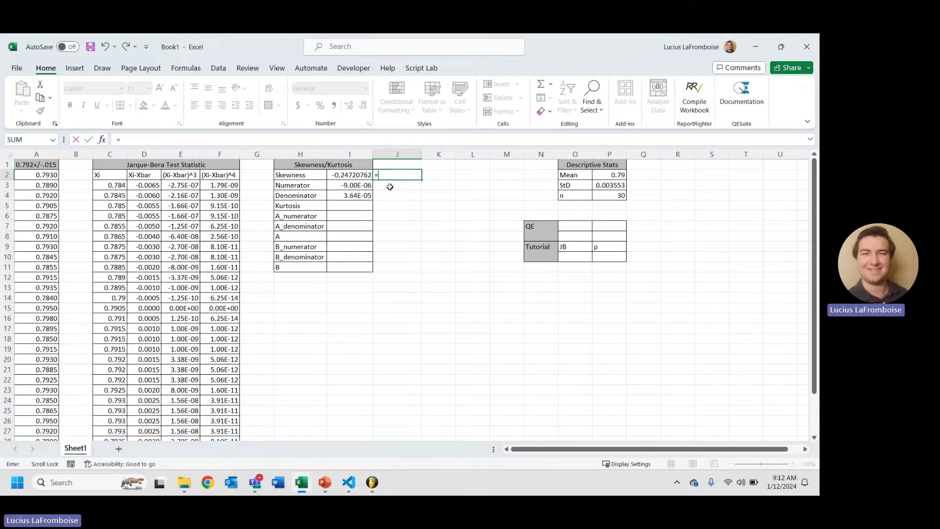
text(skew)
double_click(390, 187)
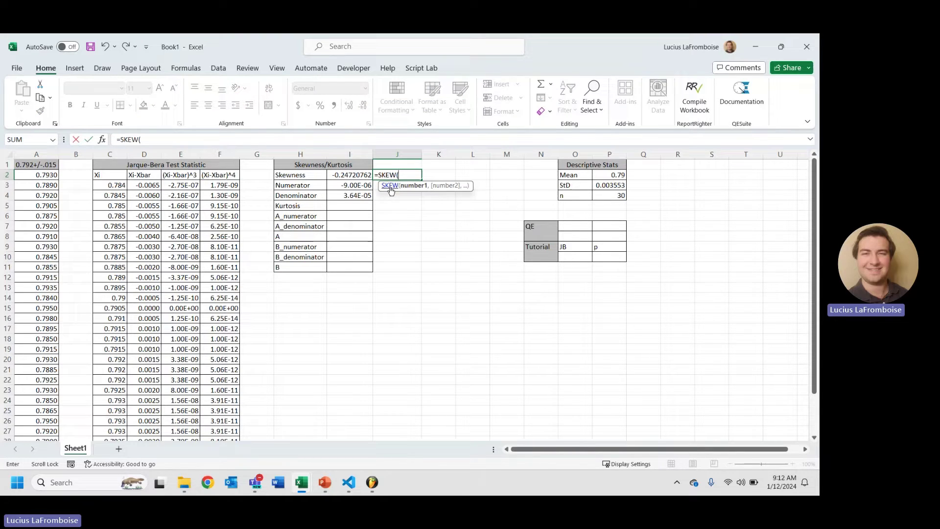
click(55, 176)
key(ctrl+shift+Down)
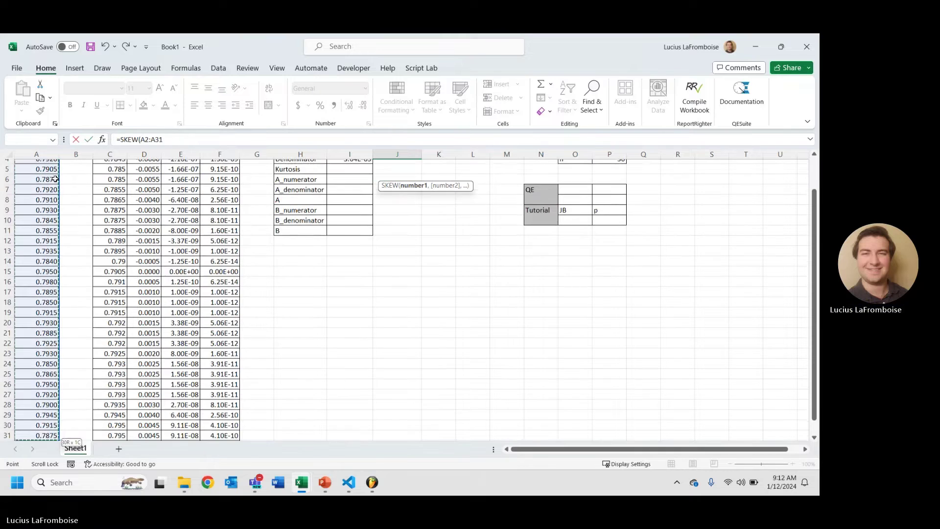
key(Return)
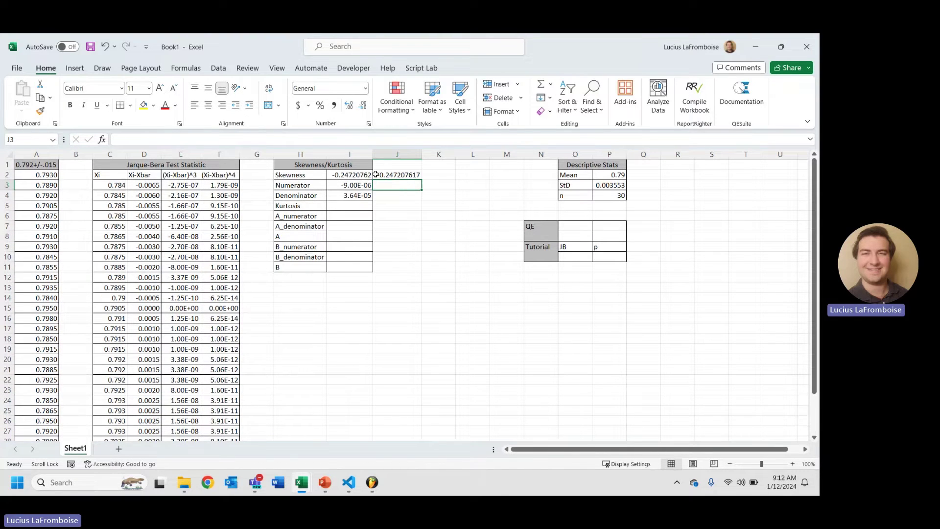
click(376, 174)
key(Delete)
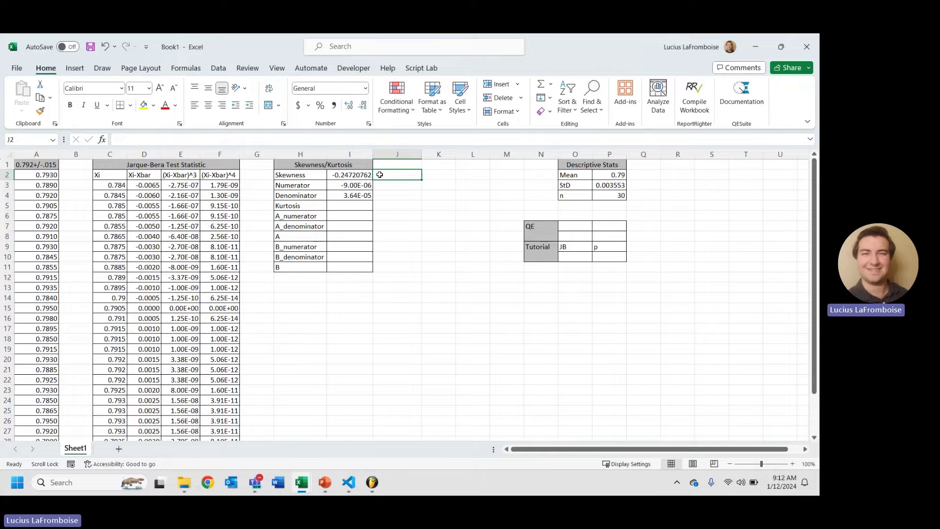
click(358, 206)
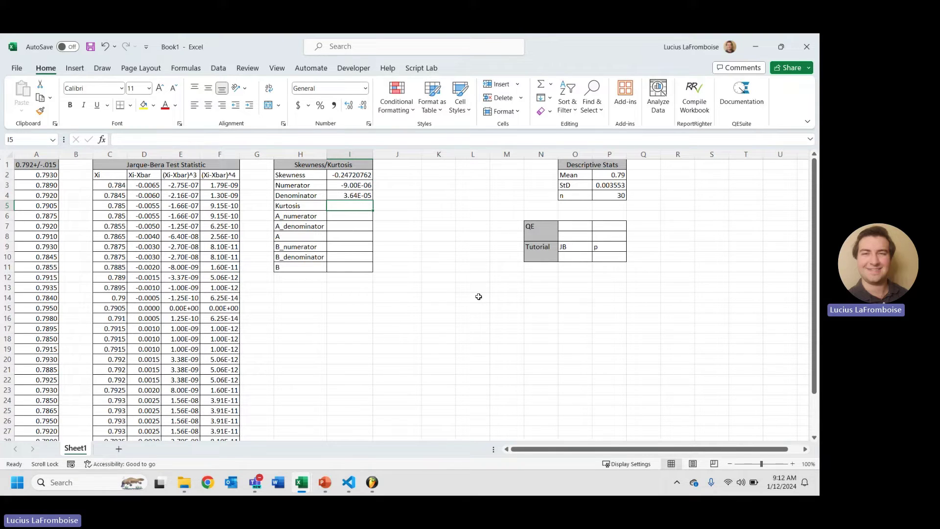
text(=)
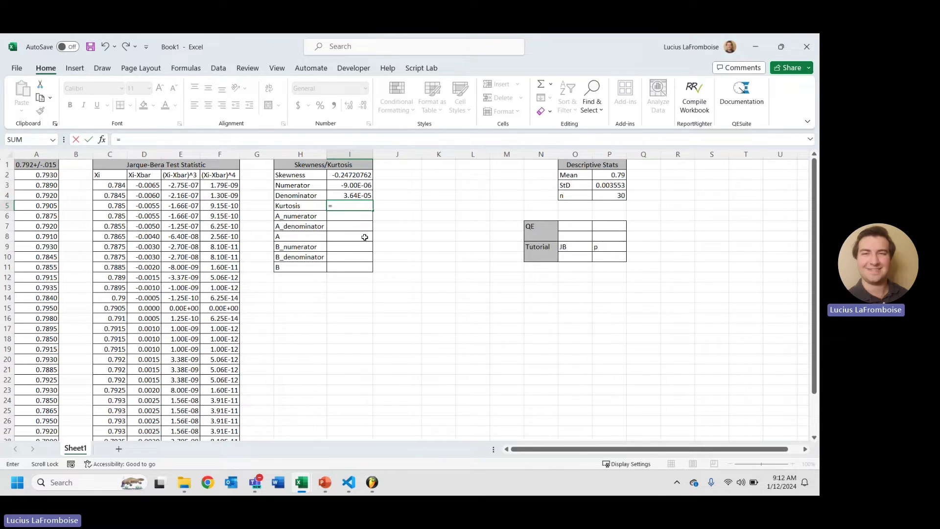
Define Kurtosis in I5 as A minus B, =I8-I11
click(364, 237)
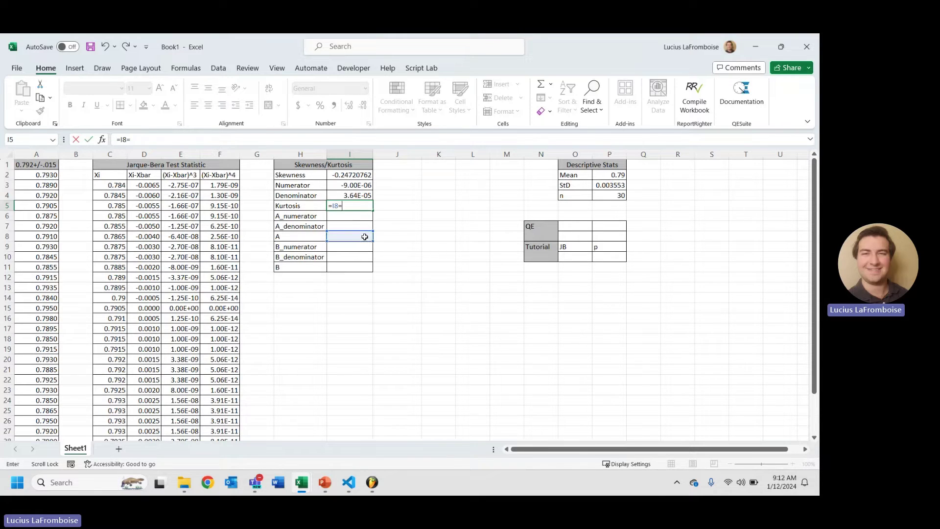
text(-)
click(348, 265)
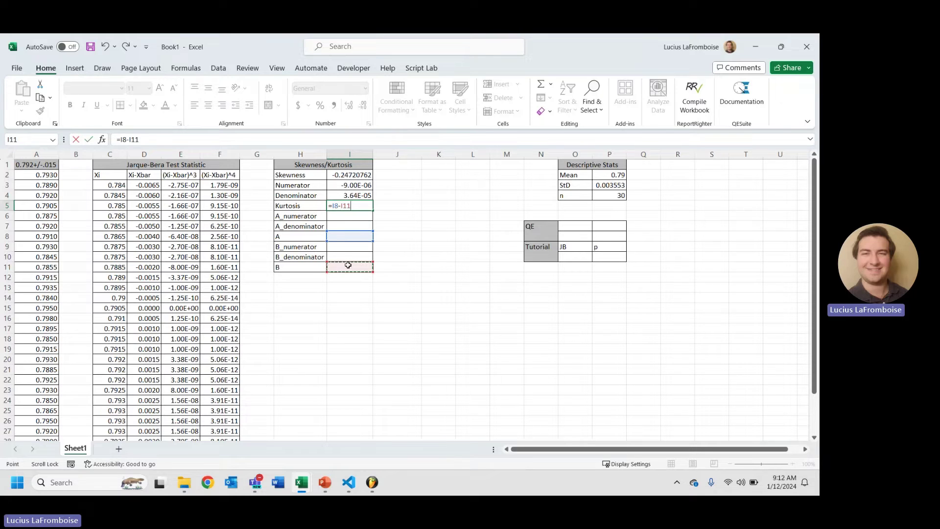
key(Return)
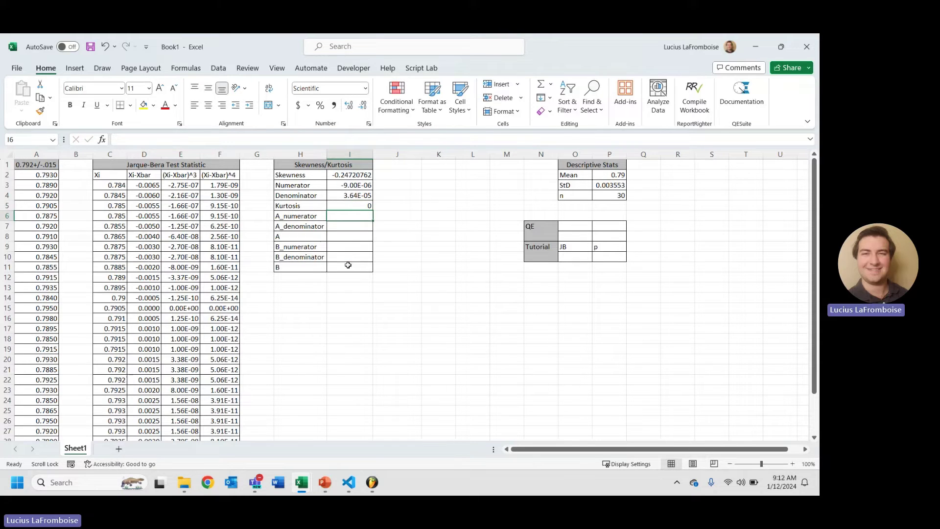
Define A in I8 as A_numerator over A_denominator, =I6/I7
click(351, 240)
text(=)
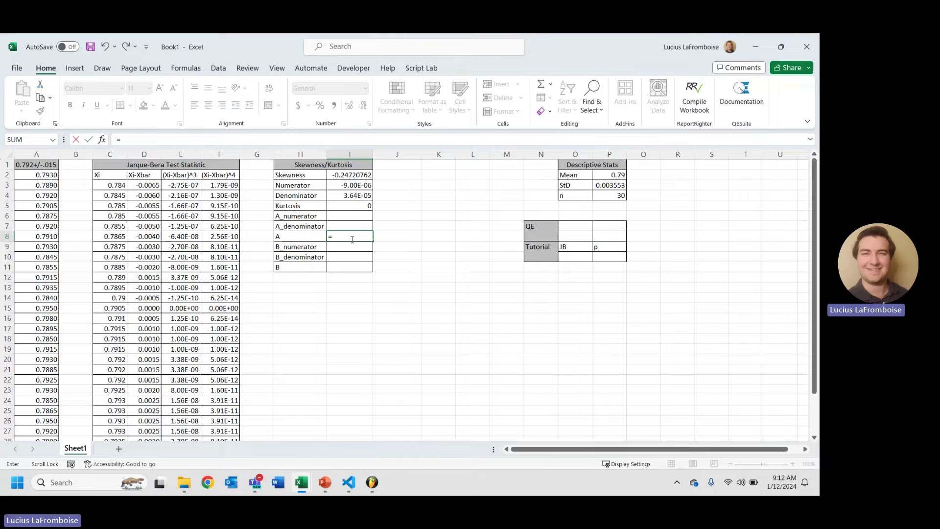
click(345, 214)
text(/)
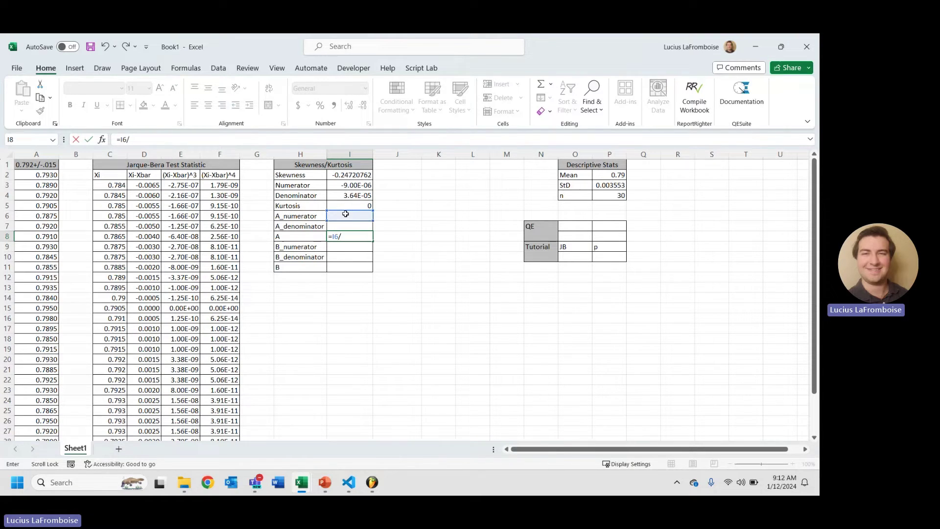
click(344, 224)
key(Return)
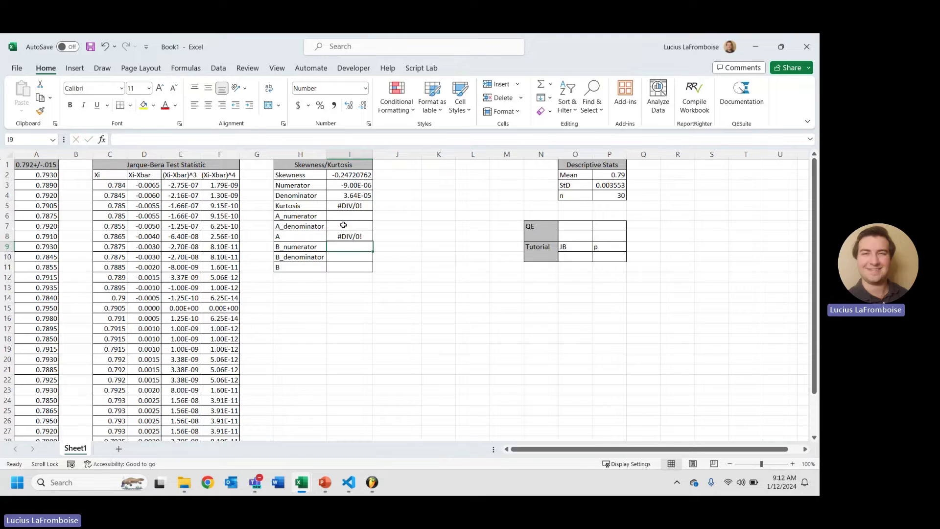
click(347, 216)
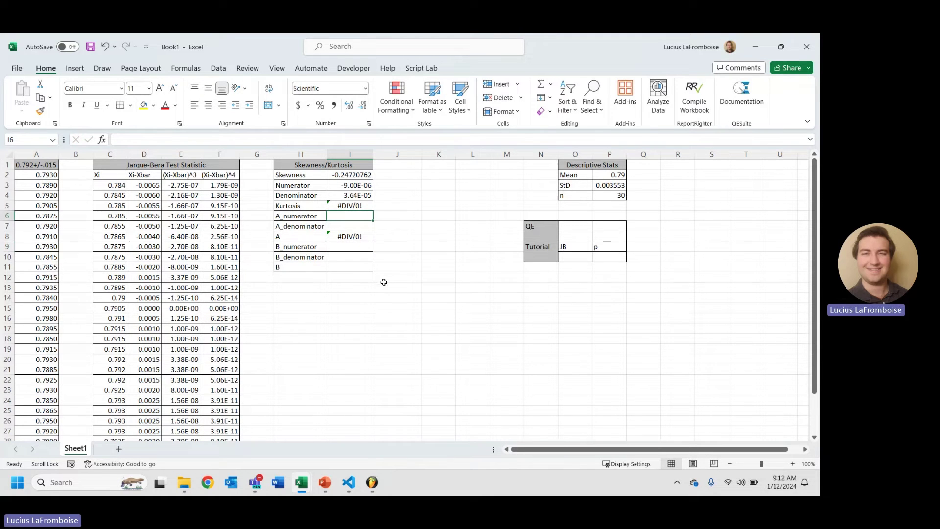
Enter =(P4+1)*P4*SUM(F3:F32) as A_numerator in I6, yielding 9.75E-06
text(=)
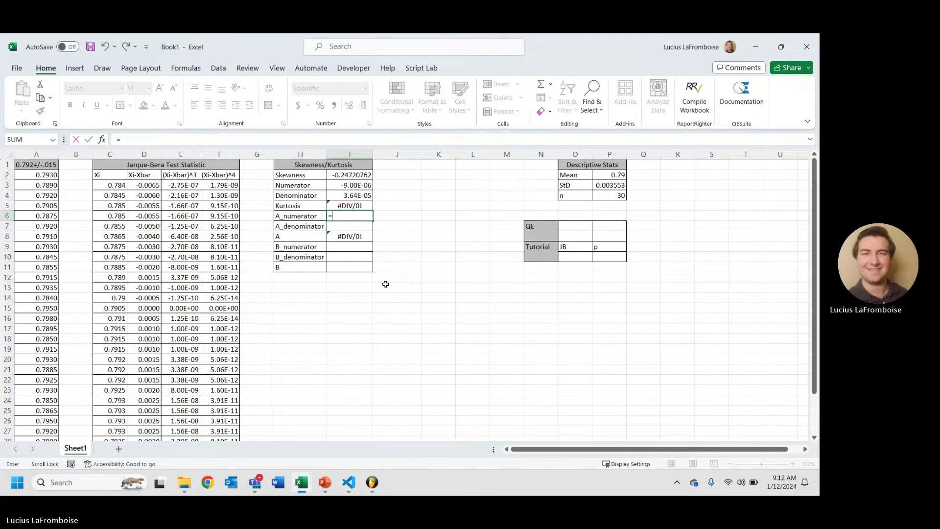
text(()
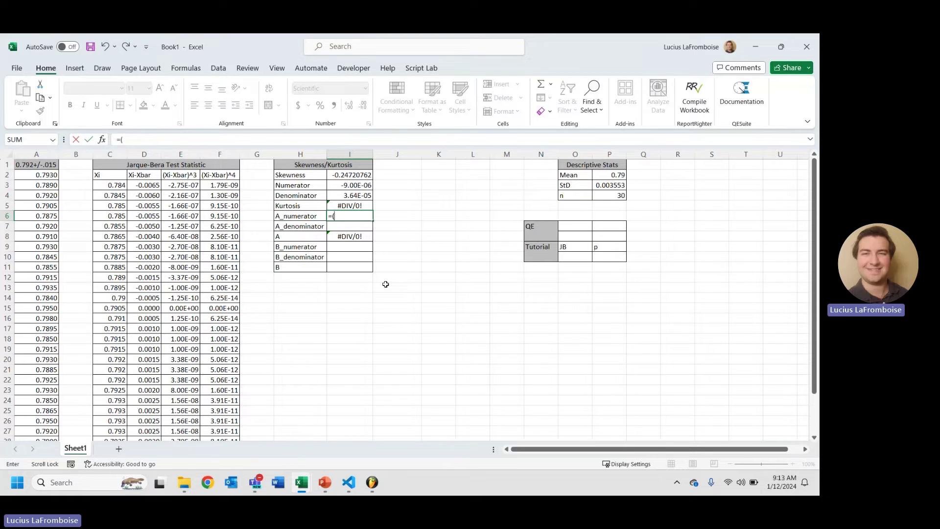
click(618, 196)
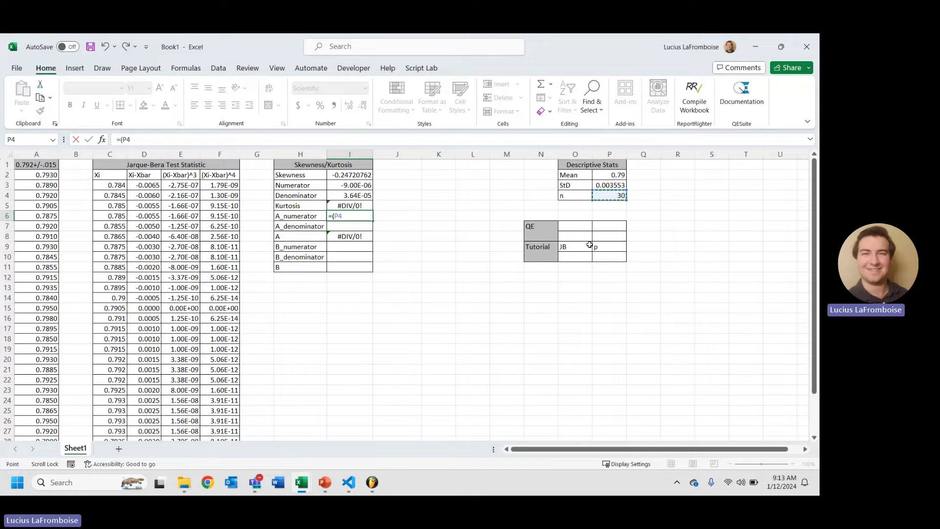
text(+1)*)
click(618, 197)
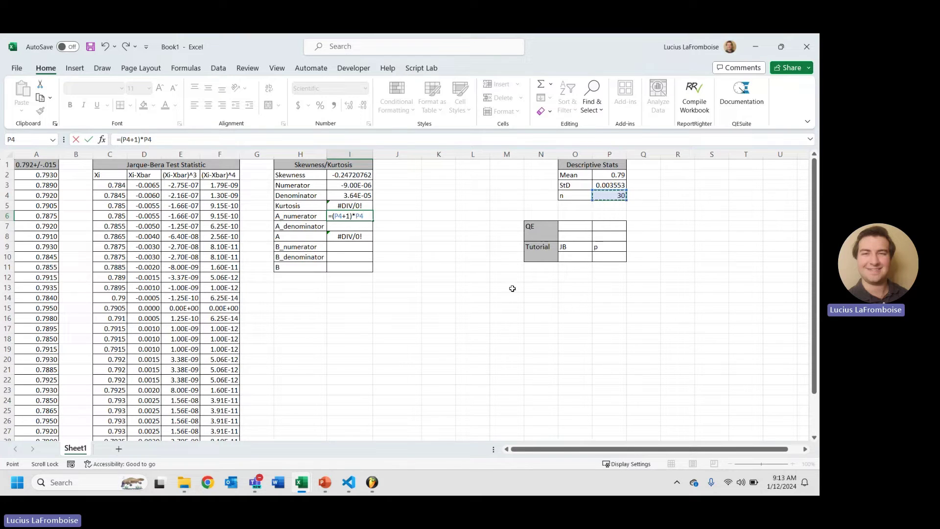
text(*SUM()
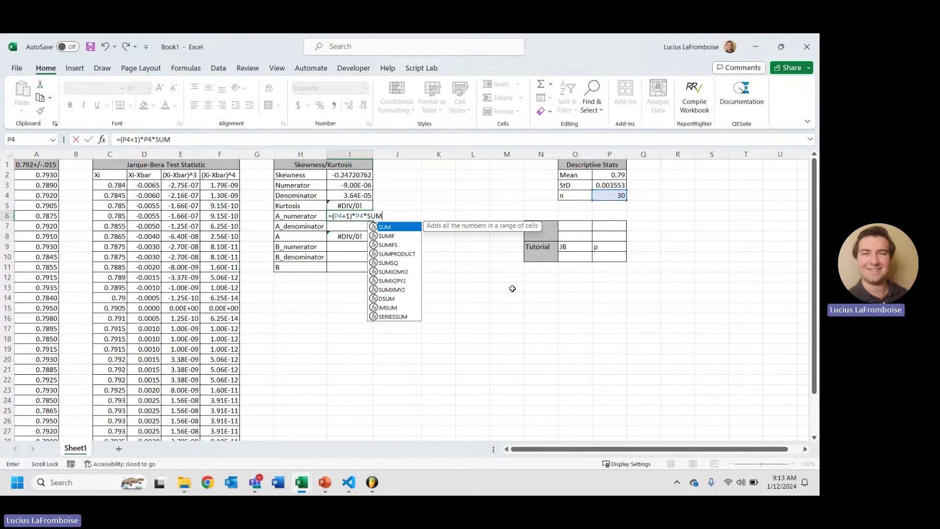
click(226, 187)
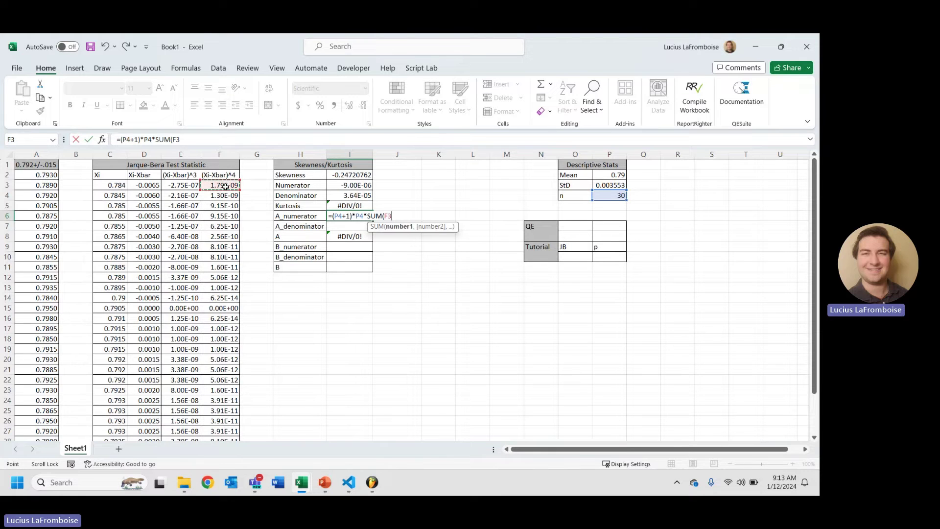
text())
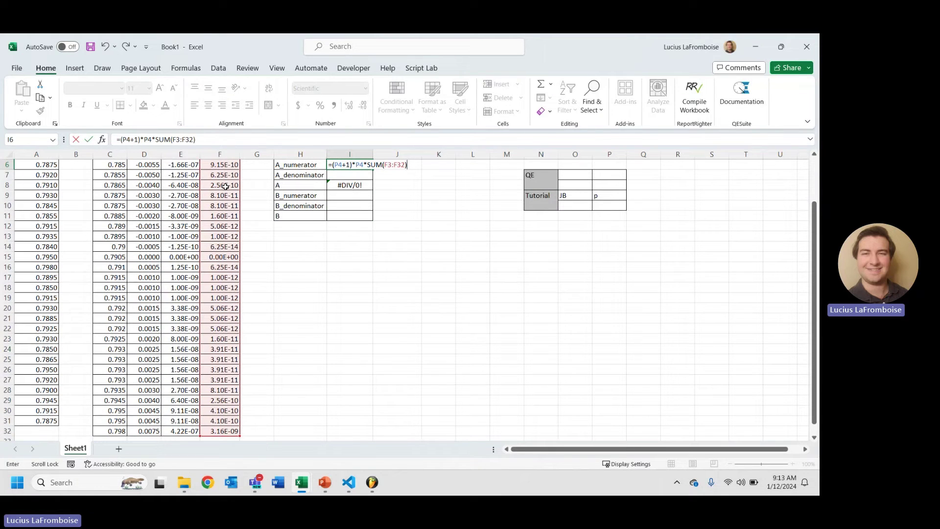
key(Return)
scroll(372, 206, up, 2)
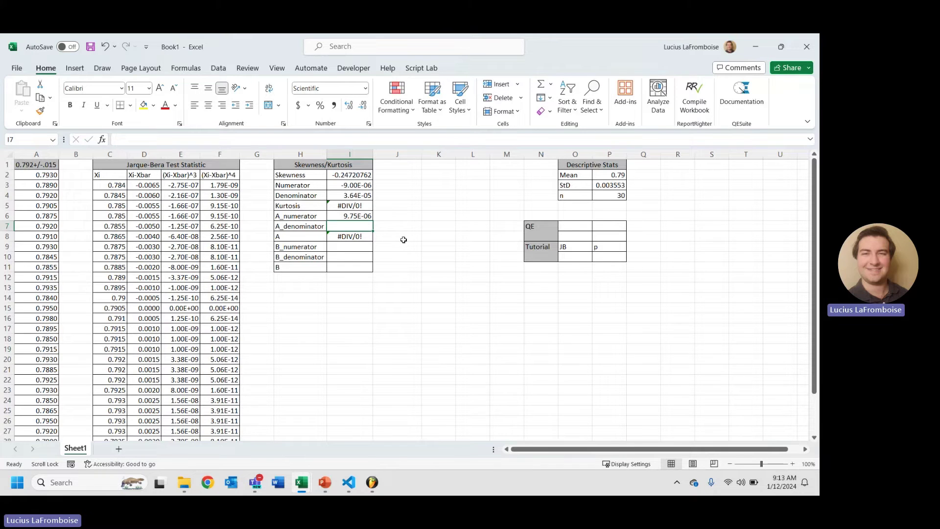
Enter =(P4-1)*(P4-2)*(P4-3)*POWER(P3,4) in I7, giving 3.49E-06 and A 2.793120413
text(=()
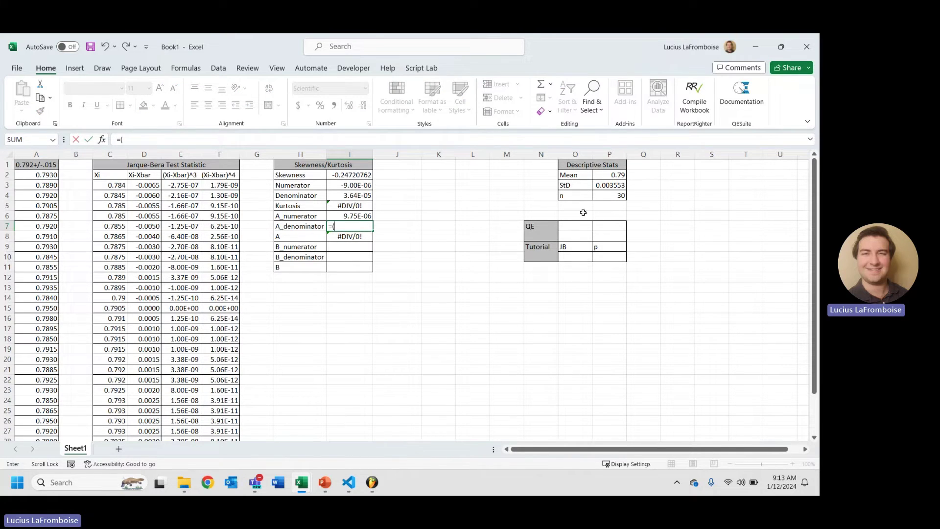
click(607, 194)
text(-1)
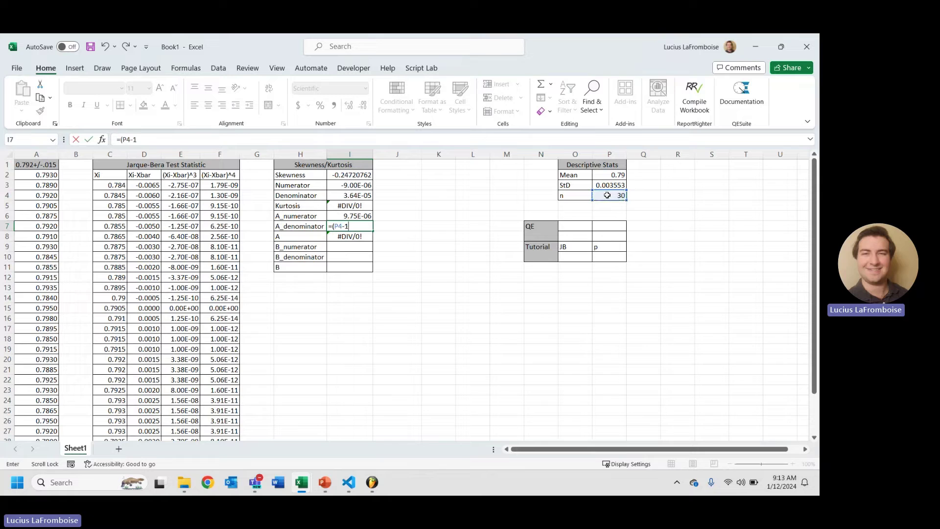
text()*()
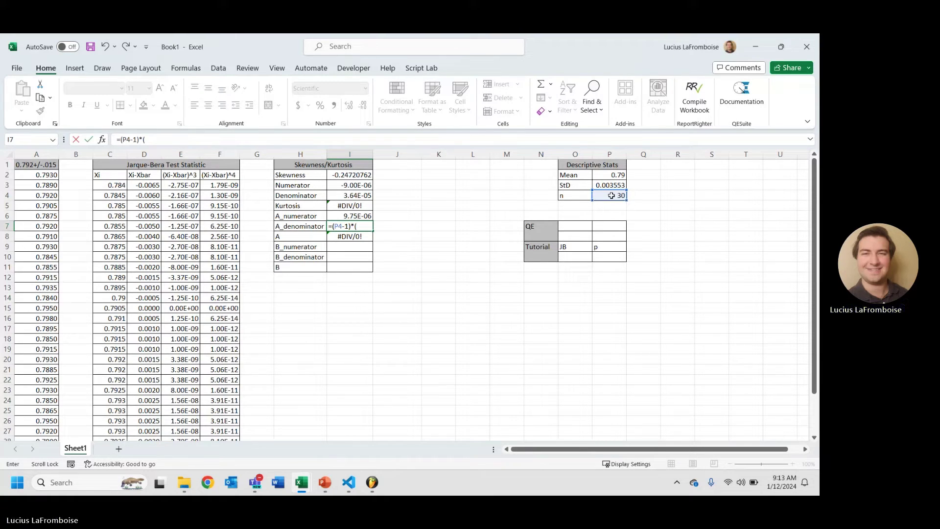
click(609, 195)
text(-2)
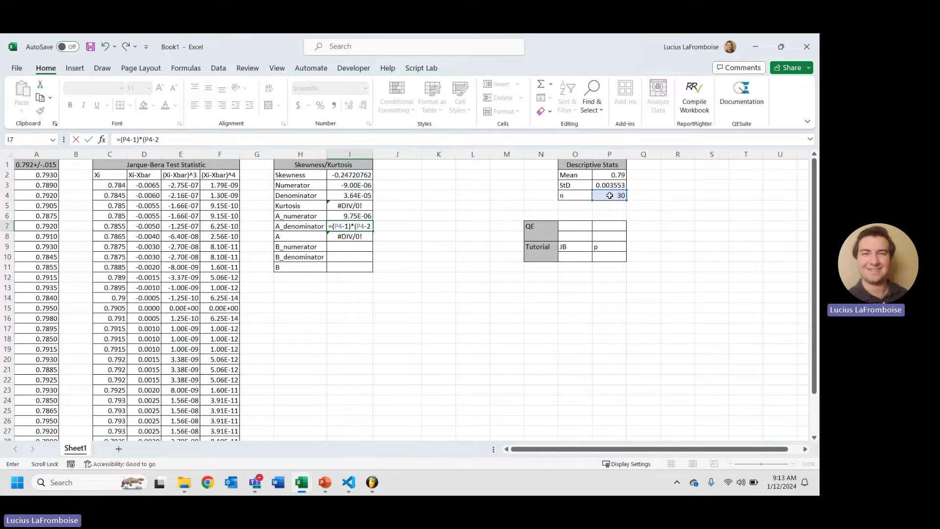
text()*()
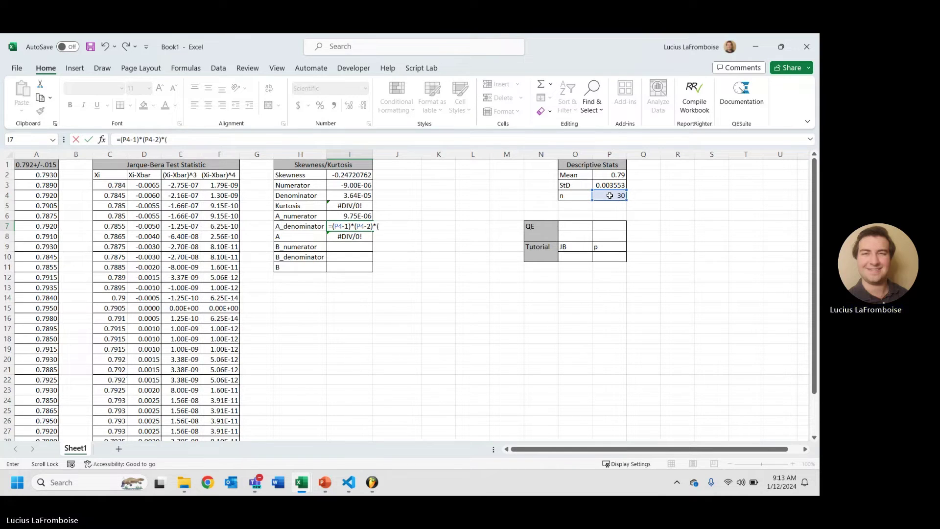
click(609, 195)
text(-3))
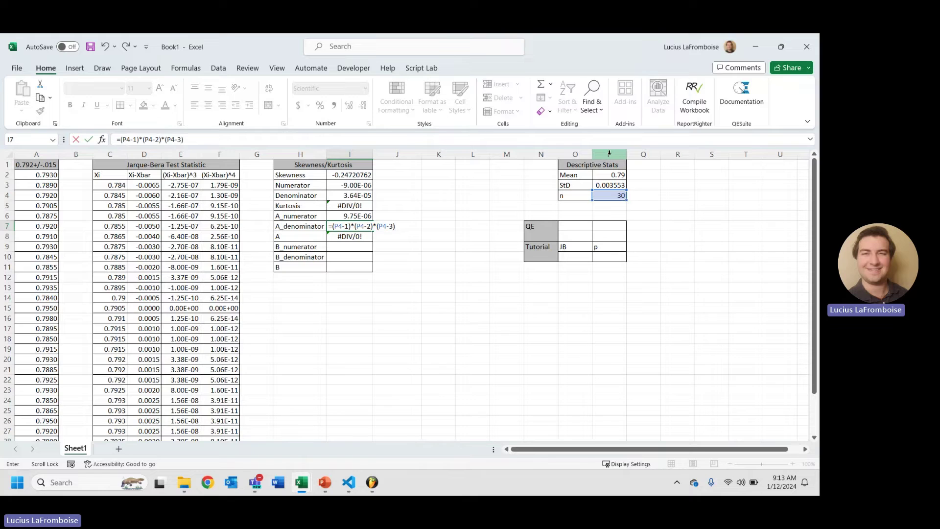
text(*power)
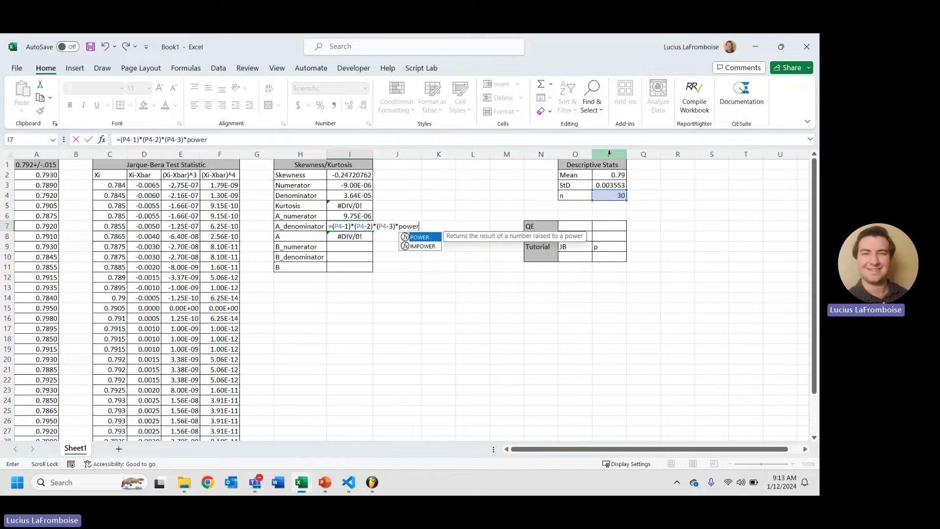
text(()
click(611, 184)
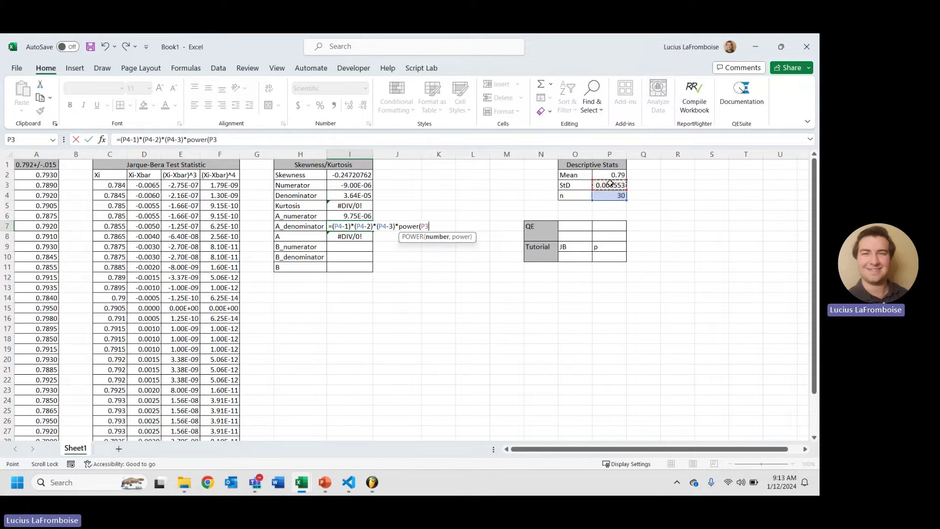
text(,4)
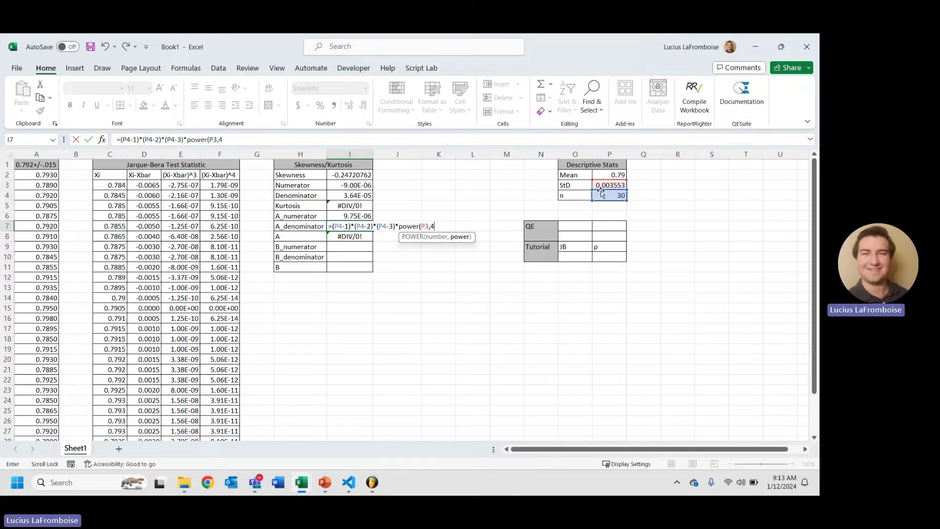
text())
key(Return)
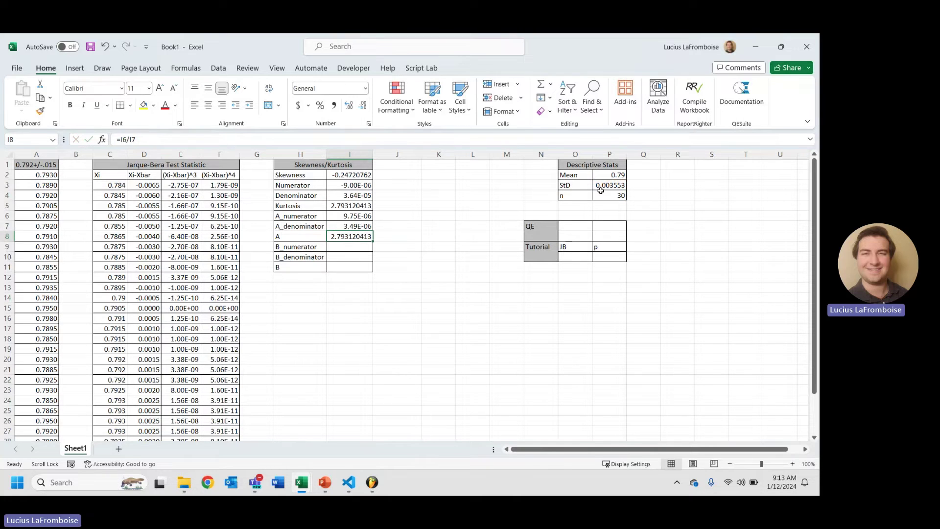
Set B_numerator in I9 to three times (n-1) squared, giving 2523
click(358, 248)
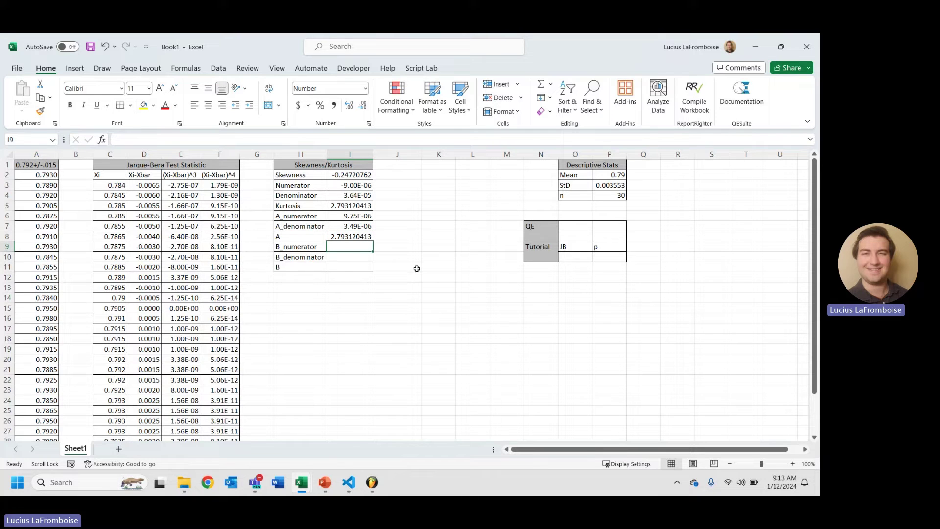
text(=)
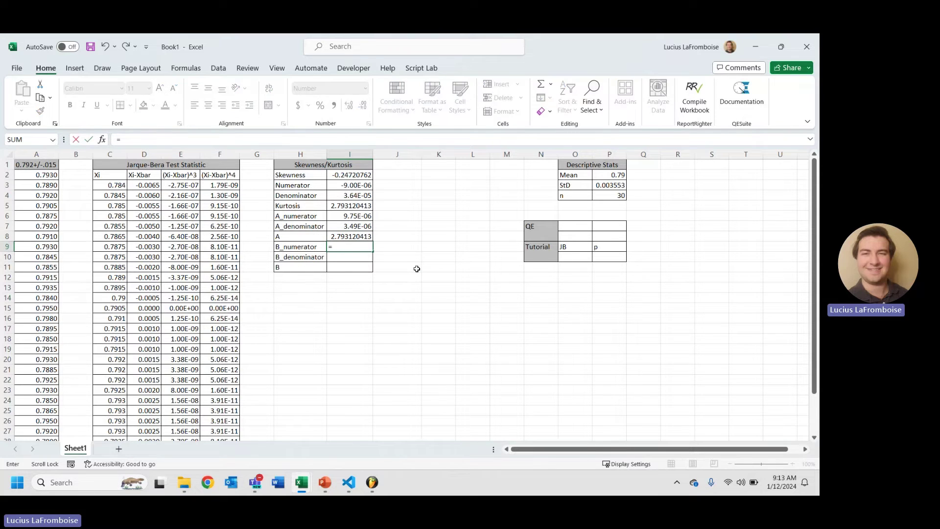
text(3*()
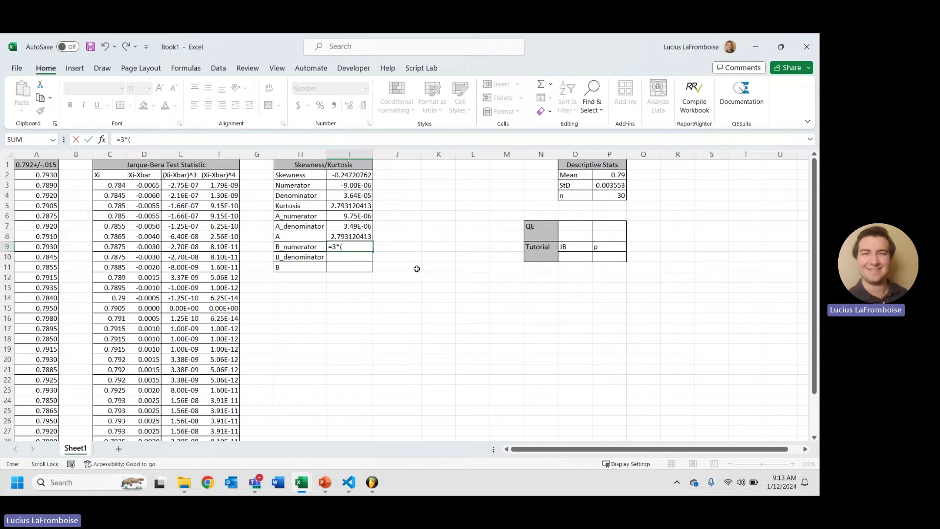
click(605, 196)
text(-)
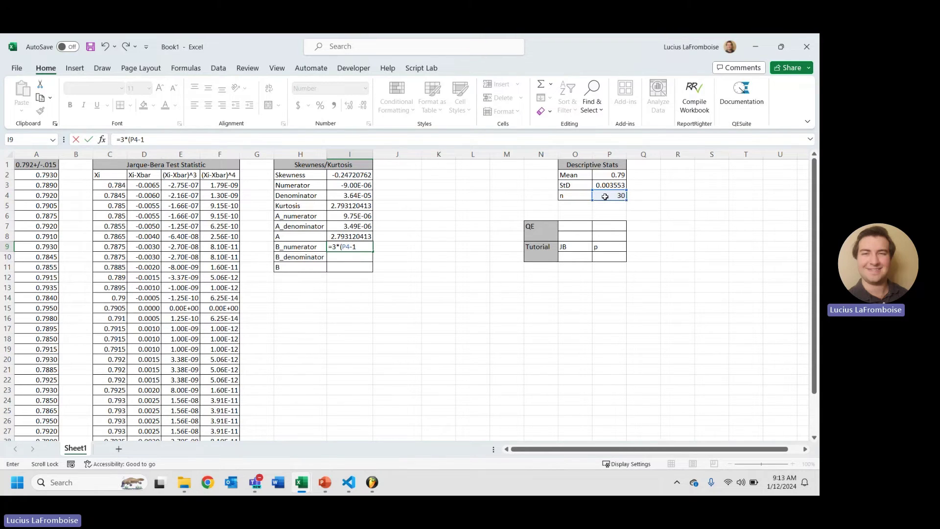
text(1))
click(130, 139)
text(power)
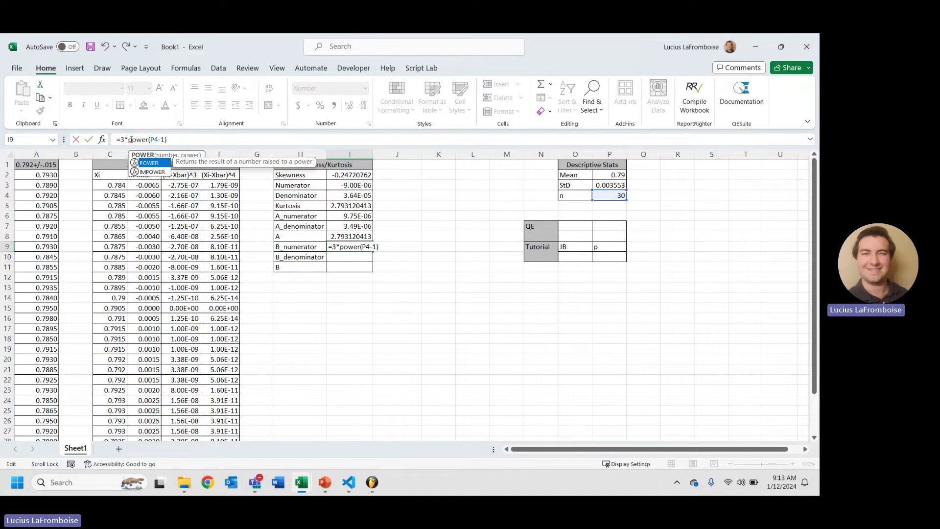
click(164, 140)
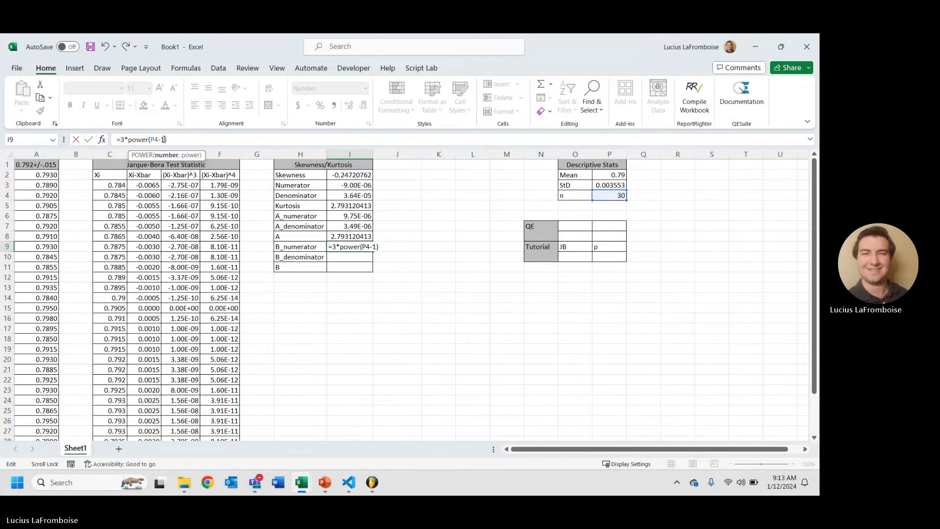
text(,2)
key(Return)
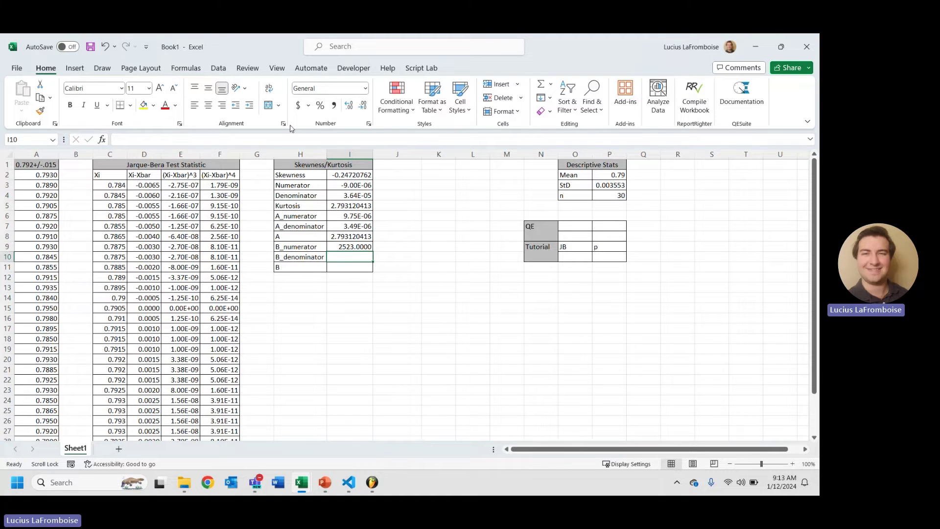
Set B_denominator in I10 to (n-2)(n-3), giving 756
text(=)
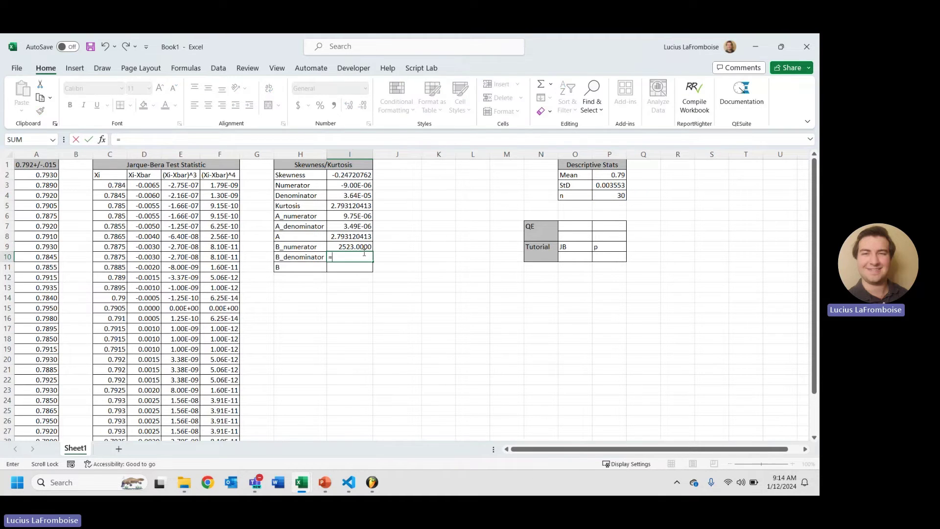
text(()
click(605, 196)
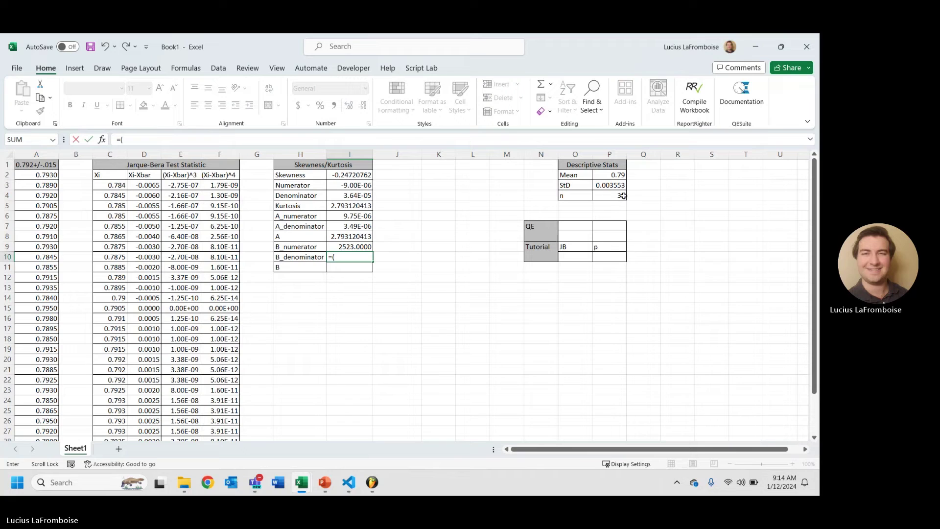
text(-2)*()
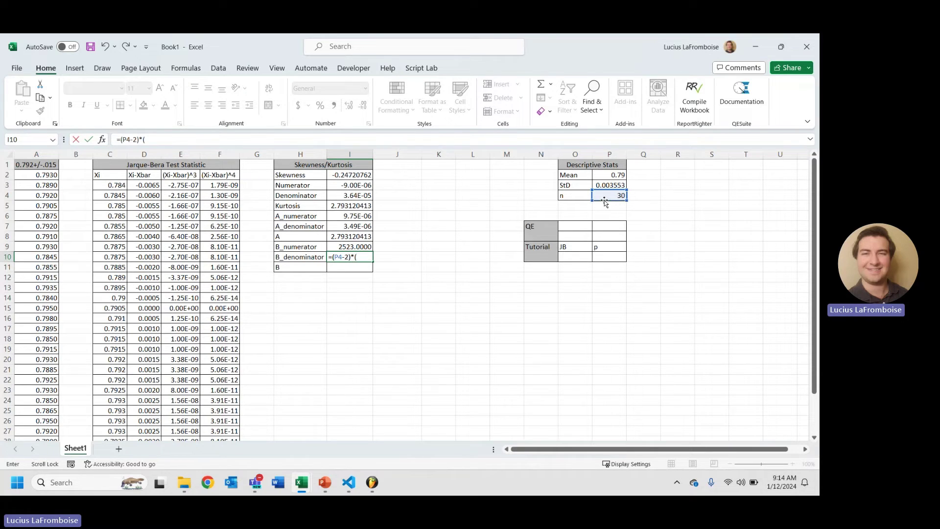
click(603, 196)
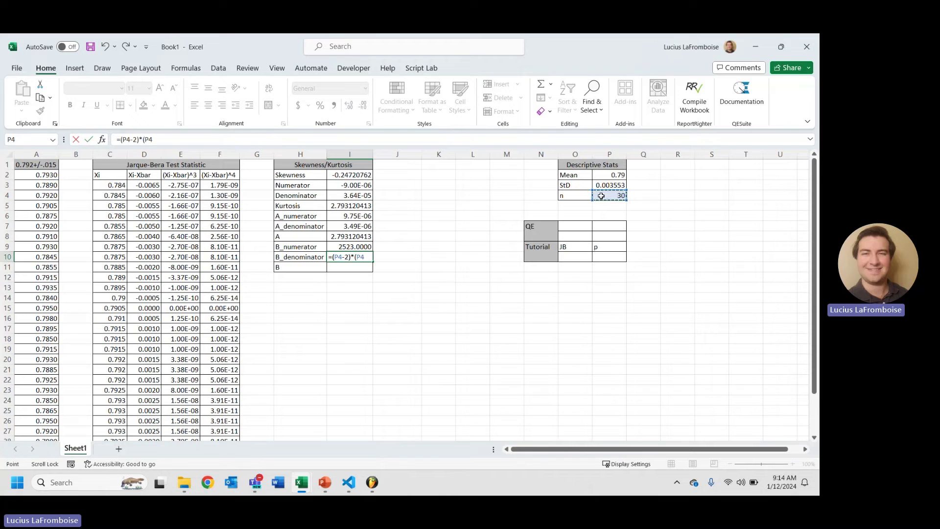
text(-3))
key(Return)
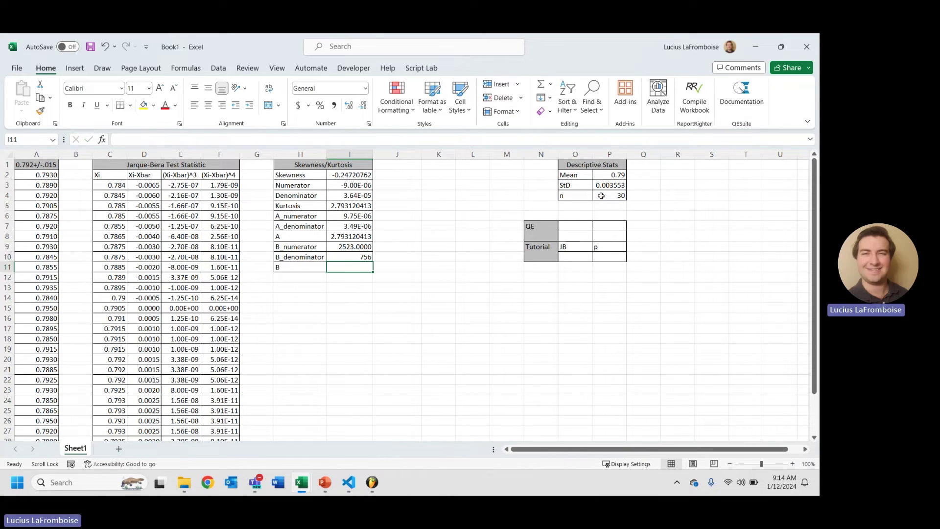
Define B as =I9/I10, giving 3.337301587 and Kurtosis -0.54418117
text(=)
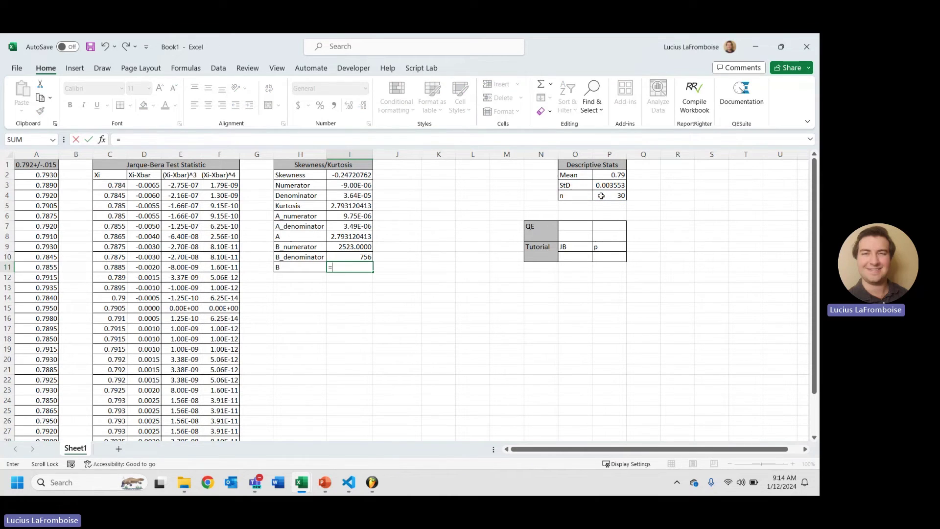
click(344, 249)
text(/)
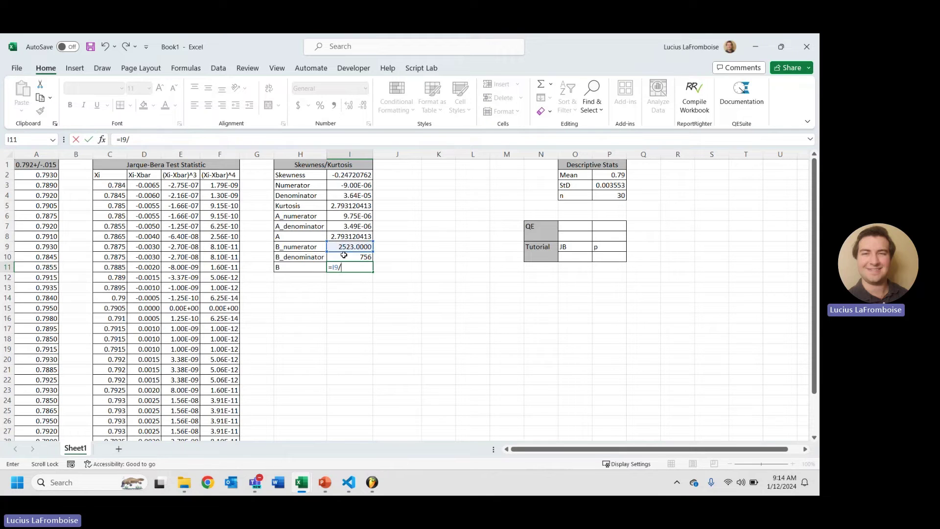
click(344, 256)
key(Return)
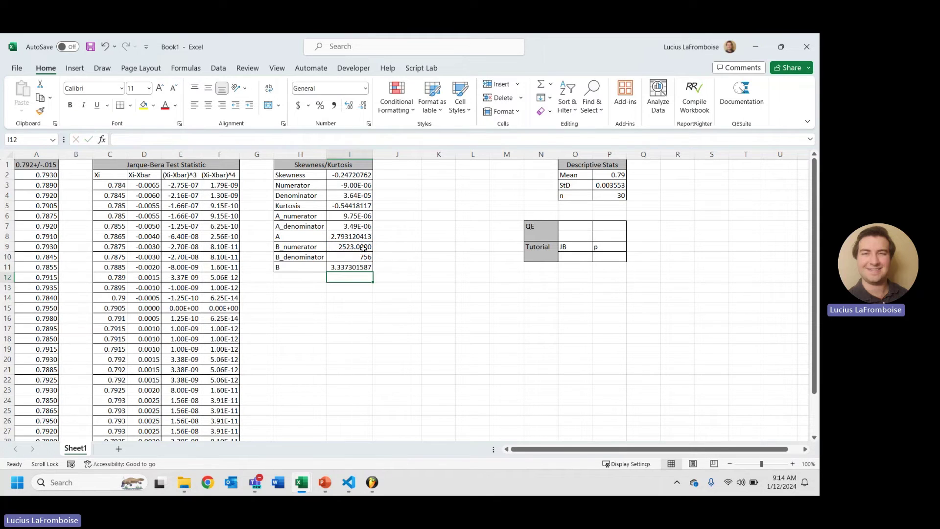
Check Kurtosis against =KURT(A2:A31) in J5, then delete the check
click(387, 204)
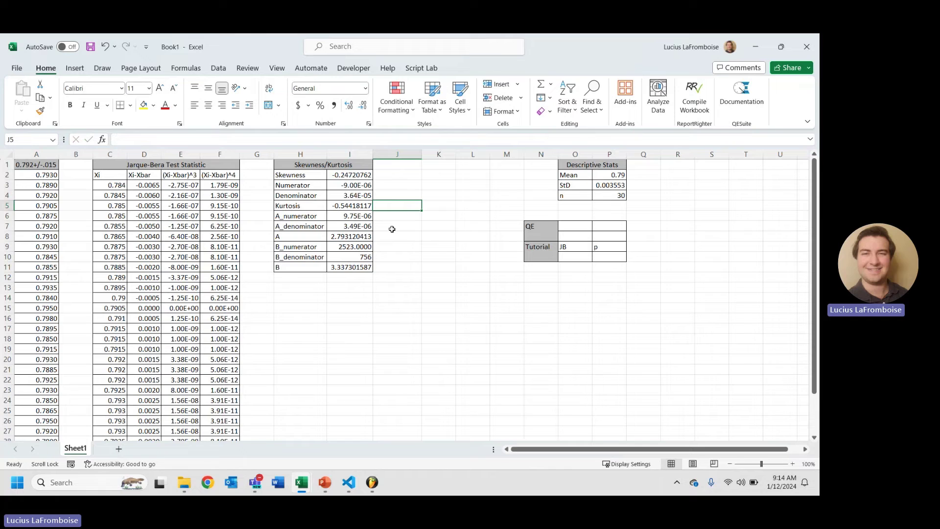
text(=kurt()
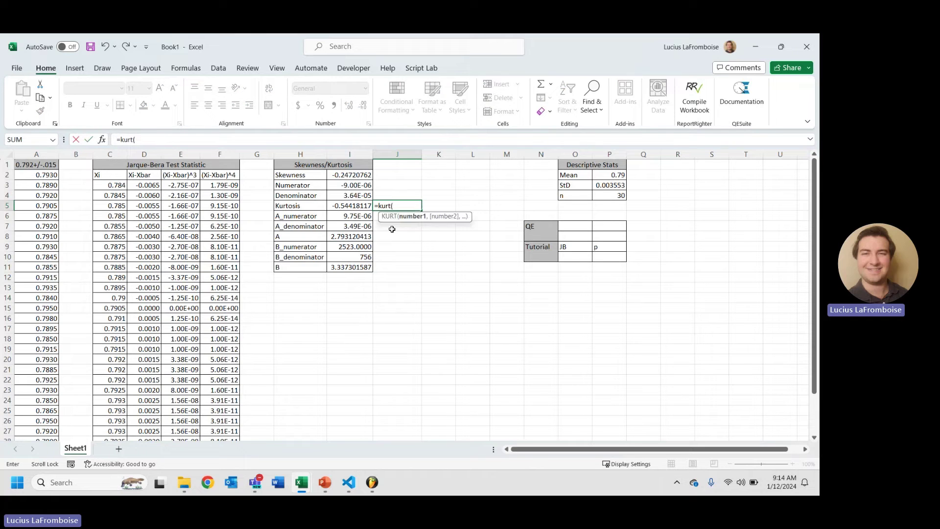
click(44, 174)
key(ctrl+shift+Down)
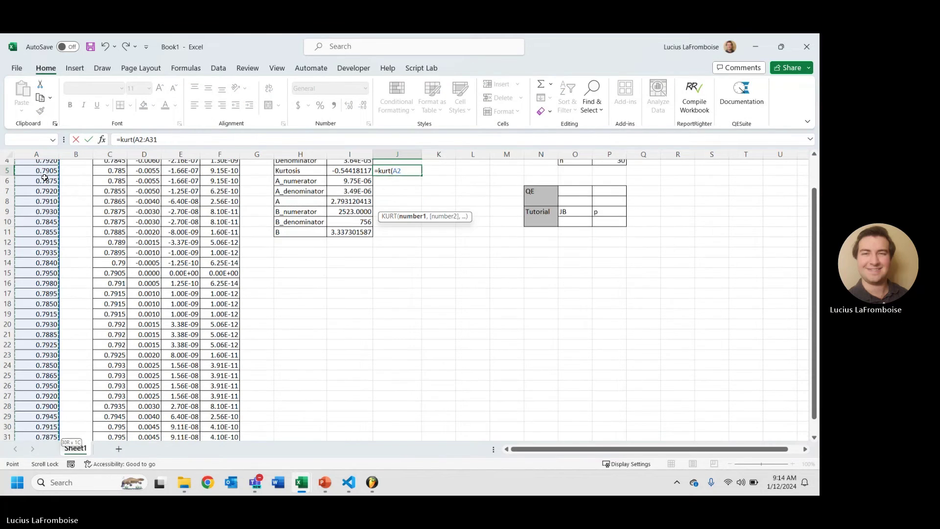
key(Return)
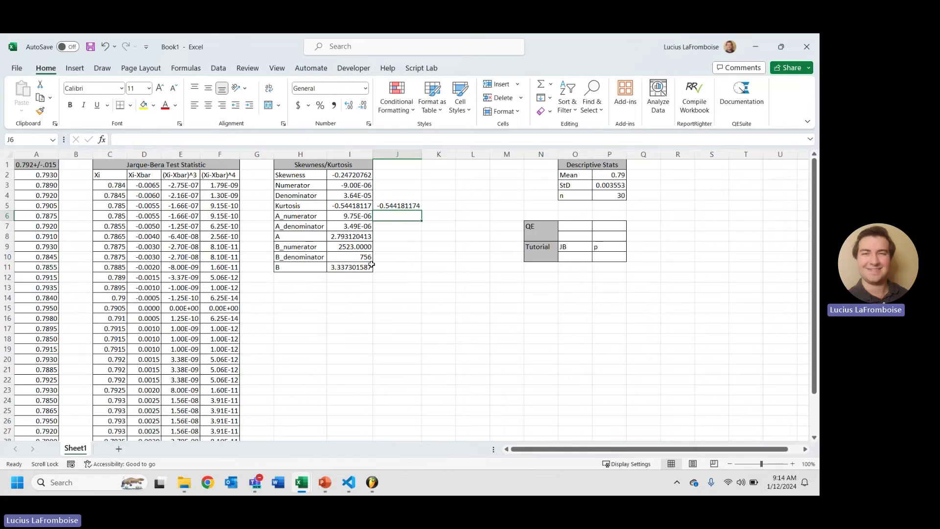
click(406, 206)
key(Delete)
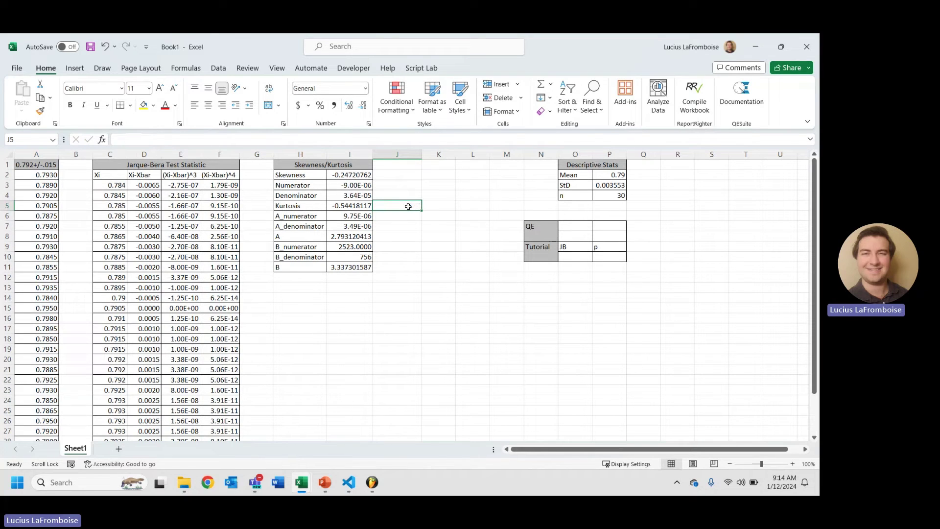
Compute JB in O10 as =(P4/6)*(POWER(I2,2)+.25*POWER(I5,2)), giving 0.675724
click(568, 258)
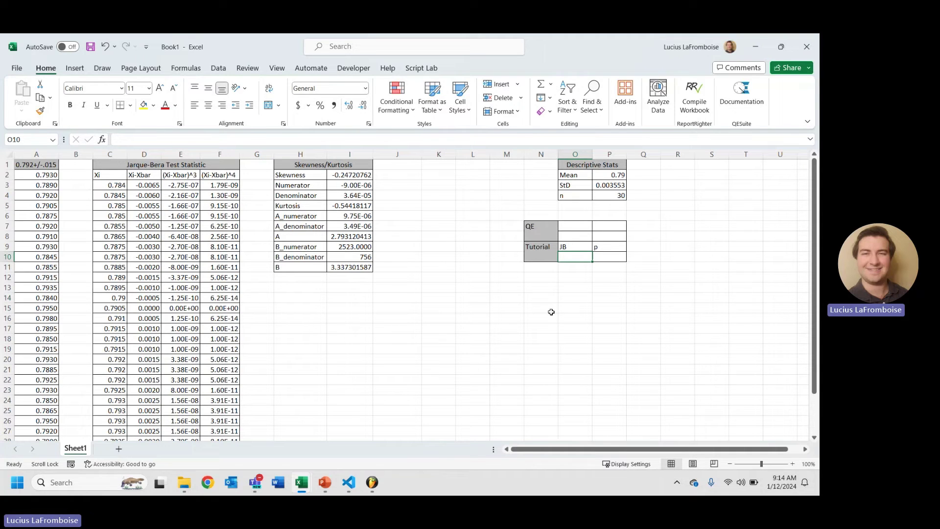
text(=)
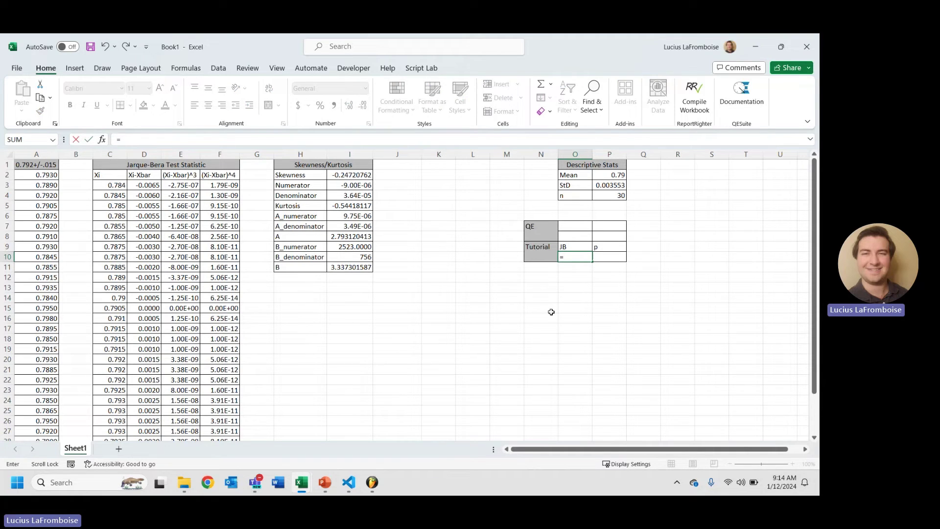
text(()
click(615, 196)
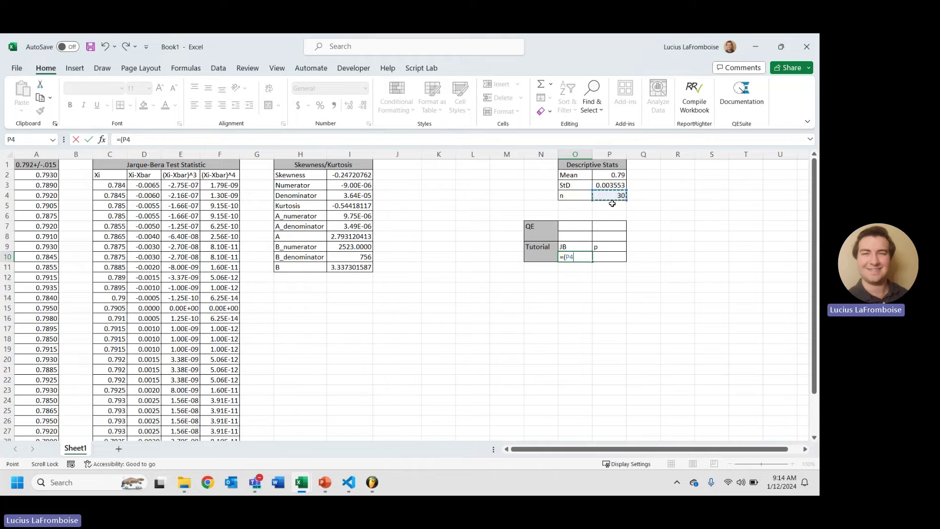
text(/6)*()
text(power()
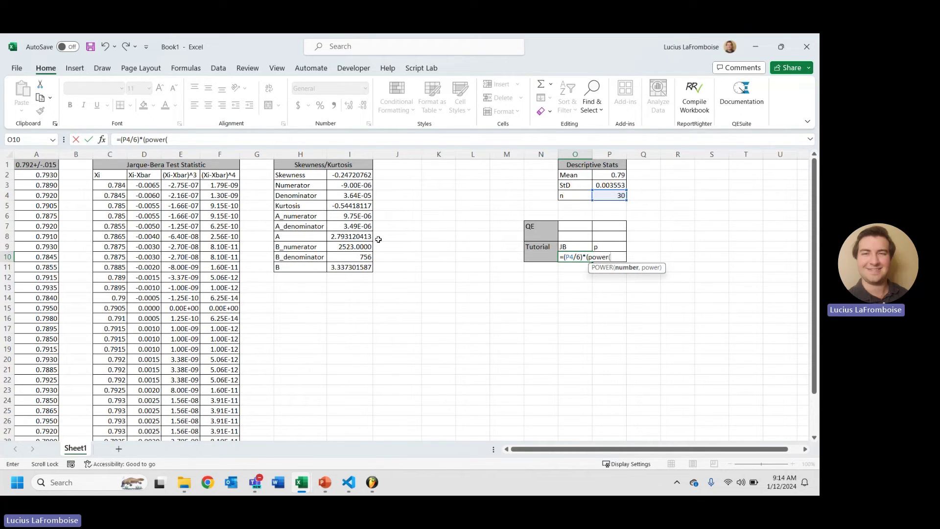
click(367, 175)
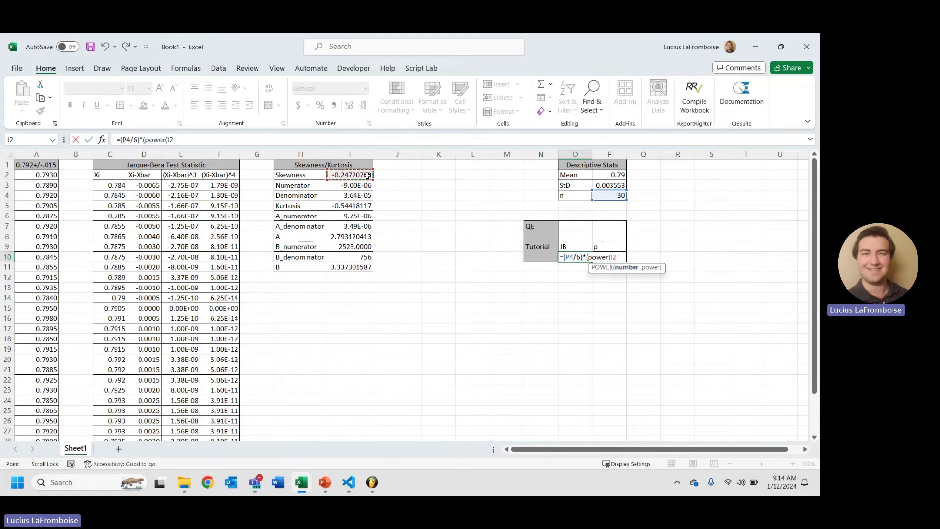
text(,2))
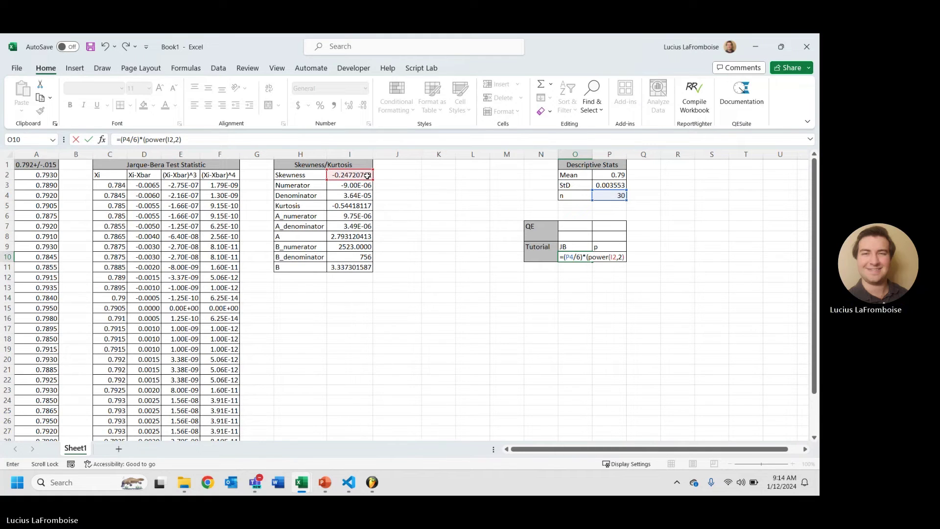
text(+.25)
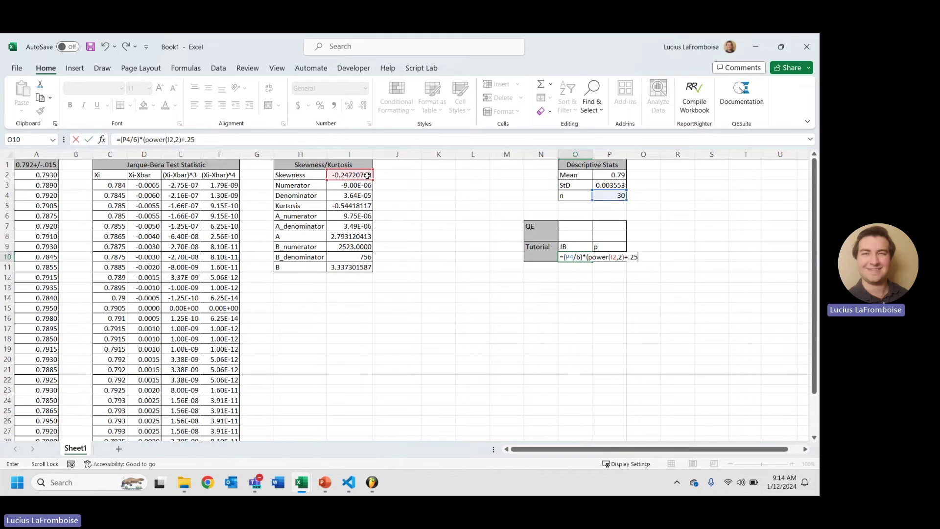
text(*power()
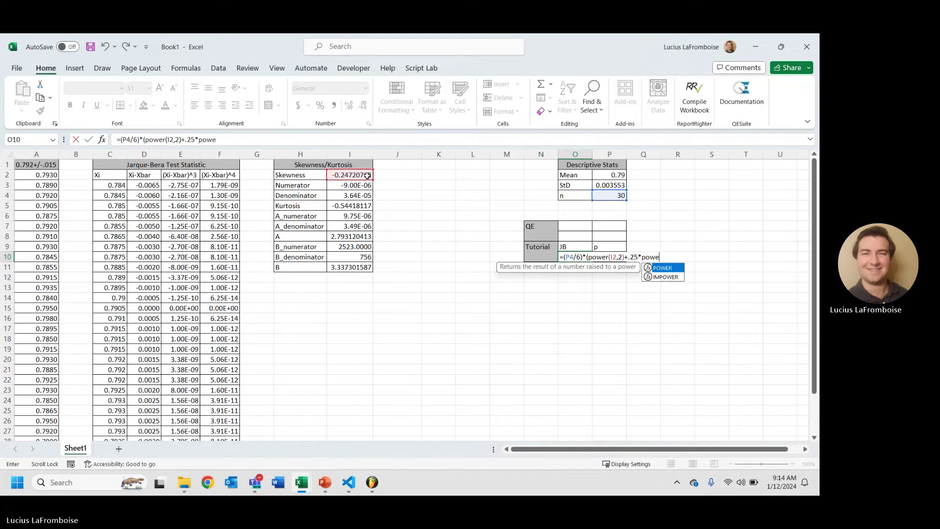
click(347, 207)
text(,2))
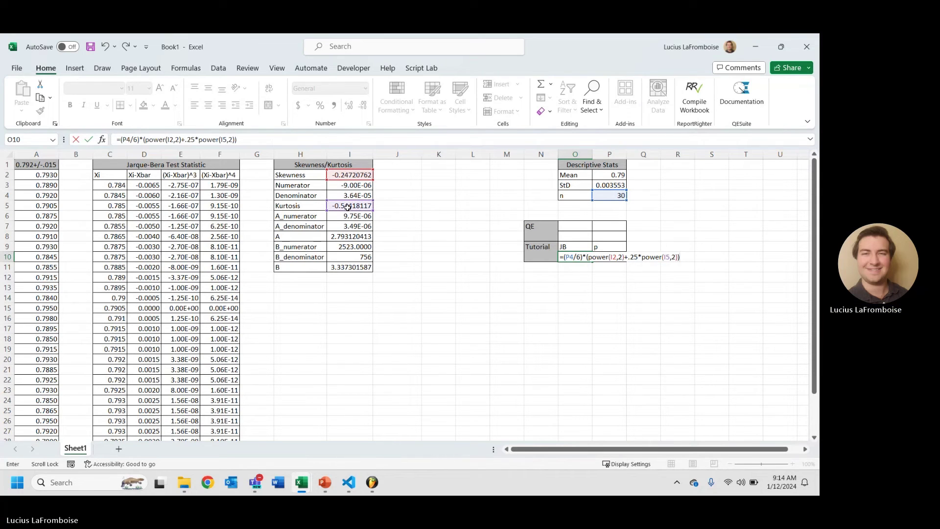
key(Return)
Compute the p-value in P10 as =EXP(-O10/2), giving 0.713294
click(618, 256)
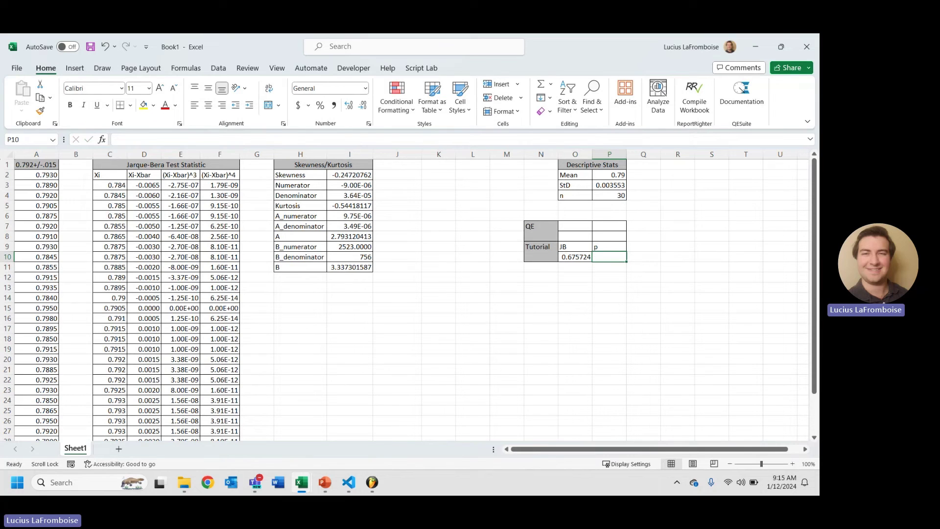
key(alt+Tab)
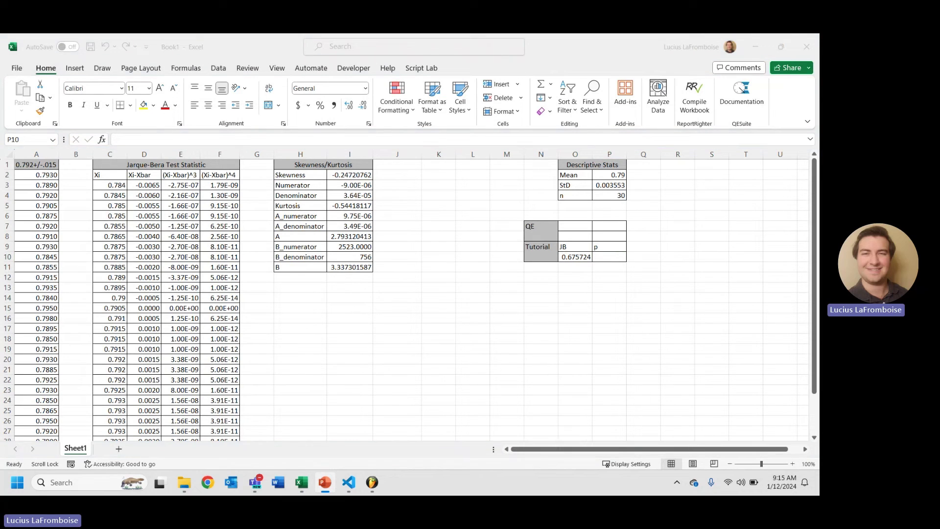
key(alt+Tab)
click(607, 262)
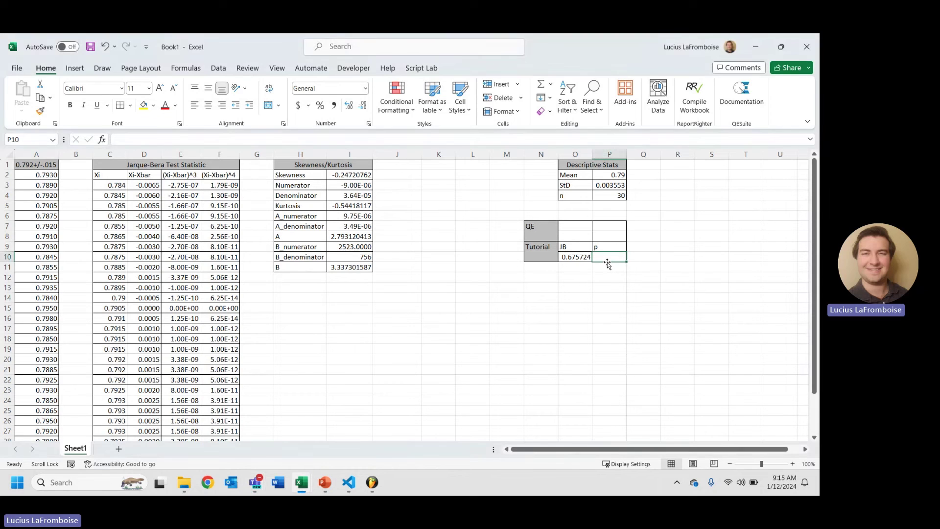
text(=exp)
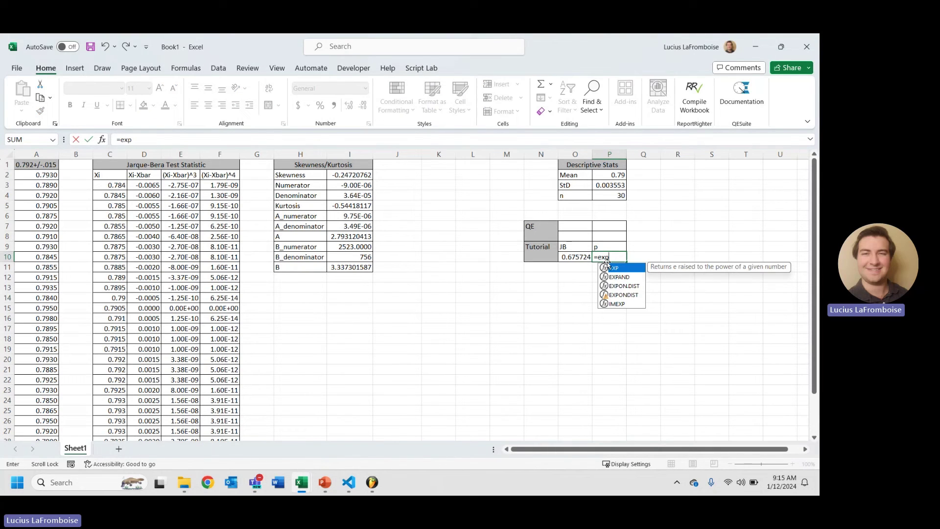
text((-)
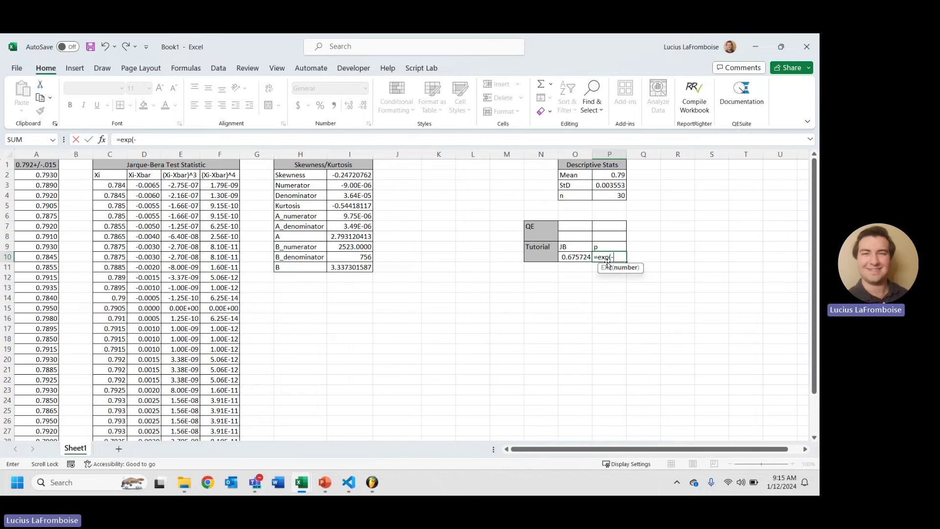
click(575, 259)
text(/)
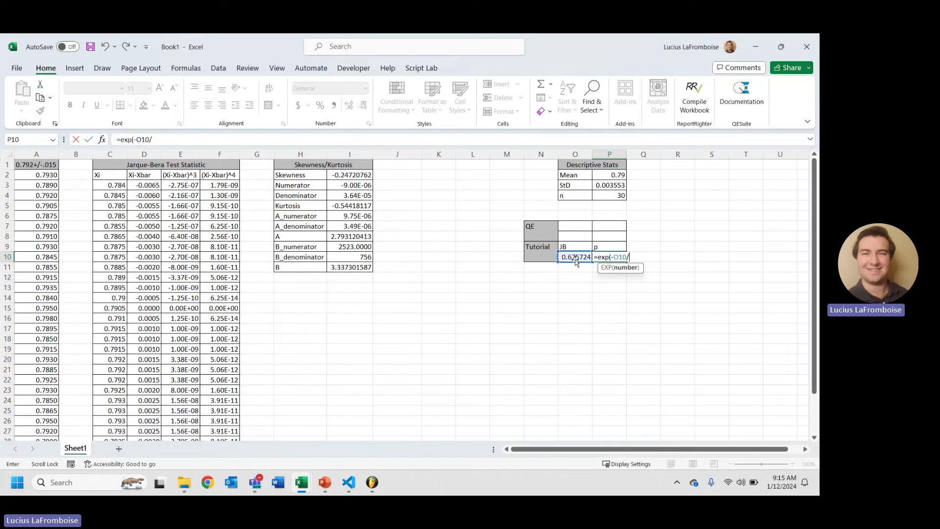
text(2)
key(Return)
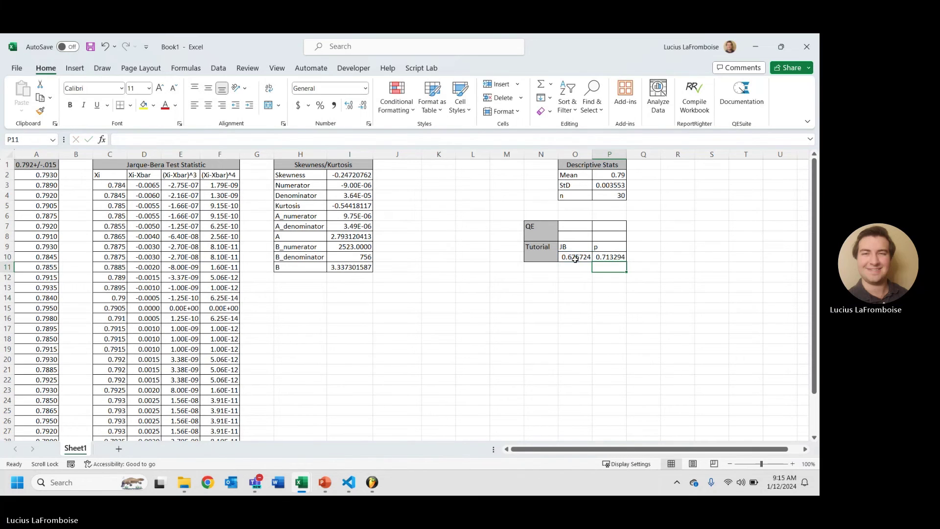
click(580, 224)
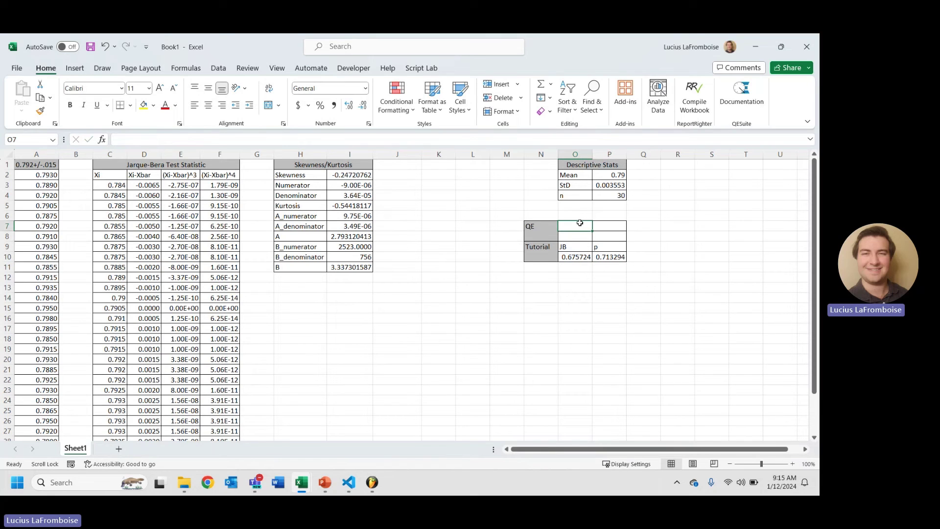
Enter =QE.JARQUEBERA(A2:A31,A1,,TRUE) in O7, spilling JB 0.675724 and p 0.713294
text(=qe)
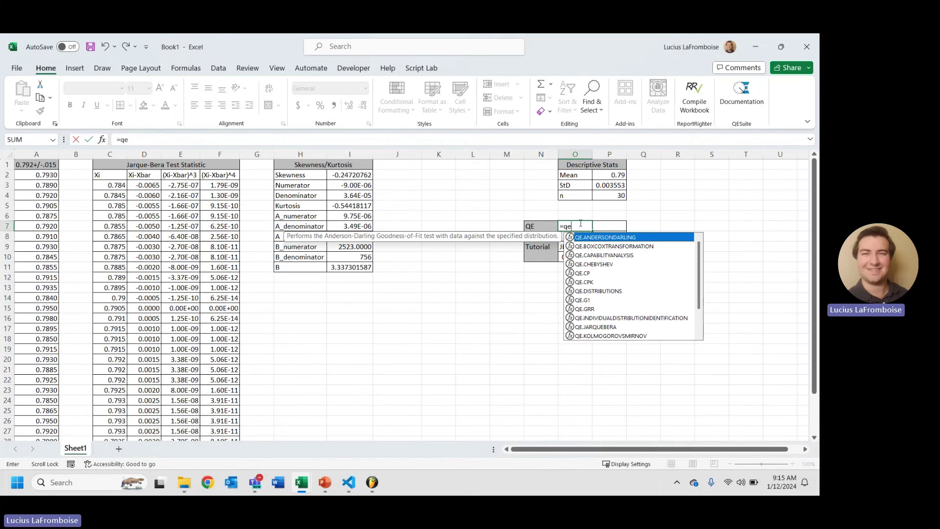
text(.jar)
key(Tab)
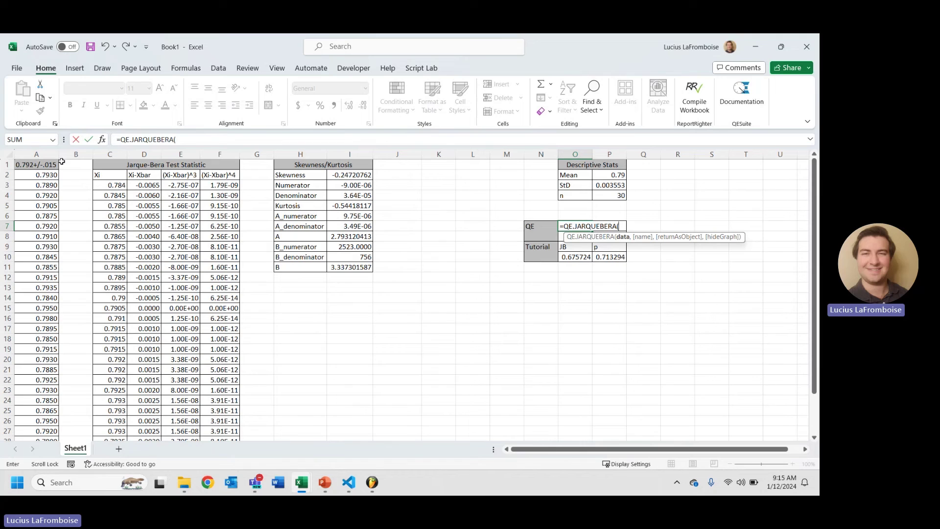
click(42, 178)
key(ctrl+shift+Down)
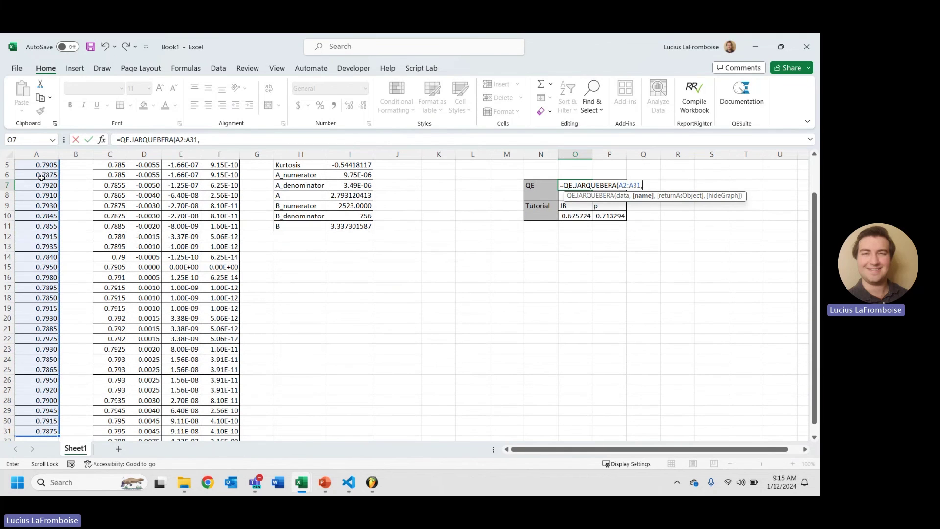
text(,)
click(27, 164)
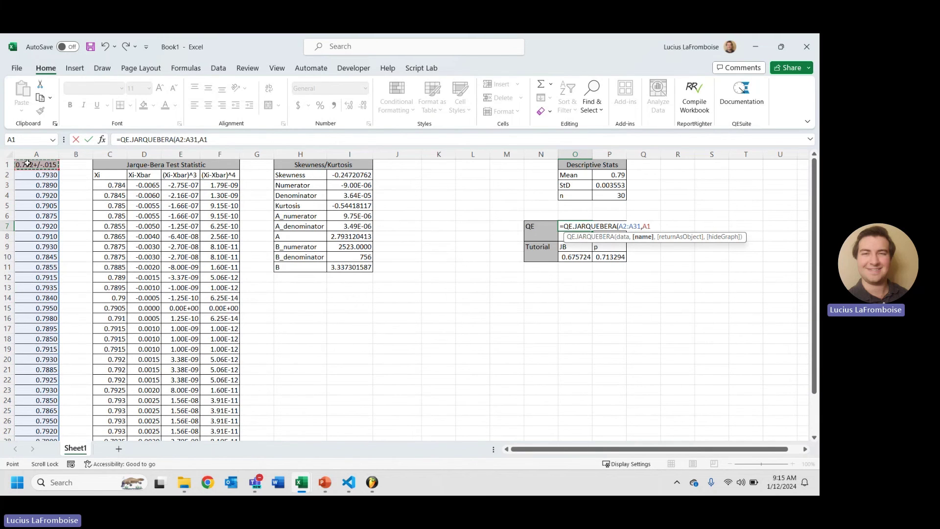
text(,,true))
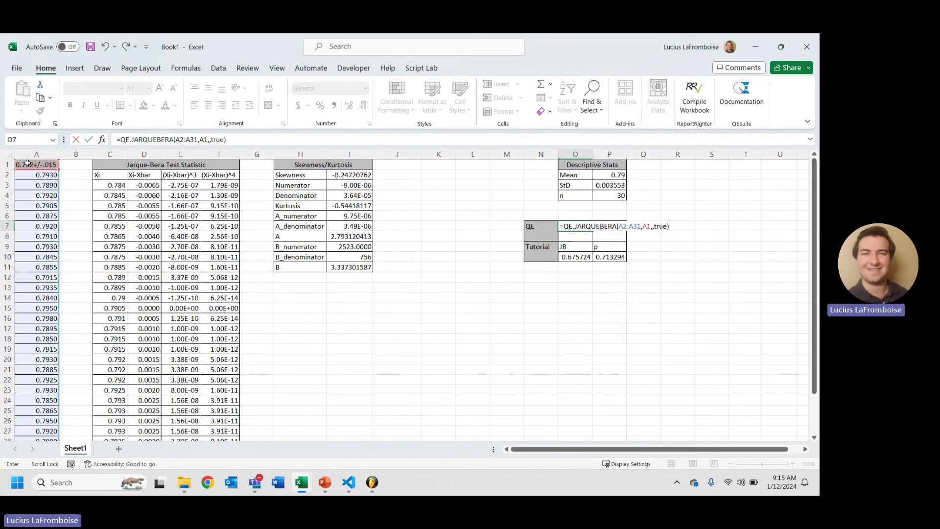
key(Return)
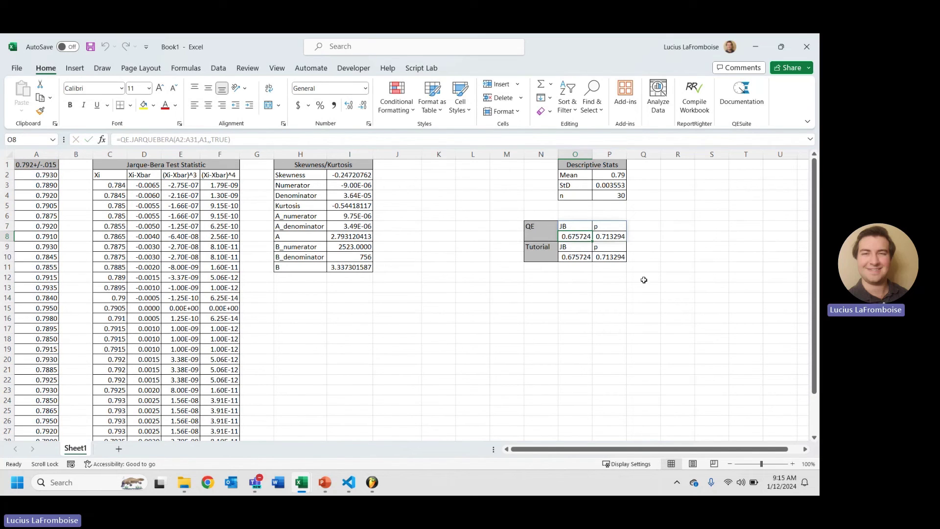
click(675, 293)
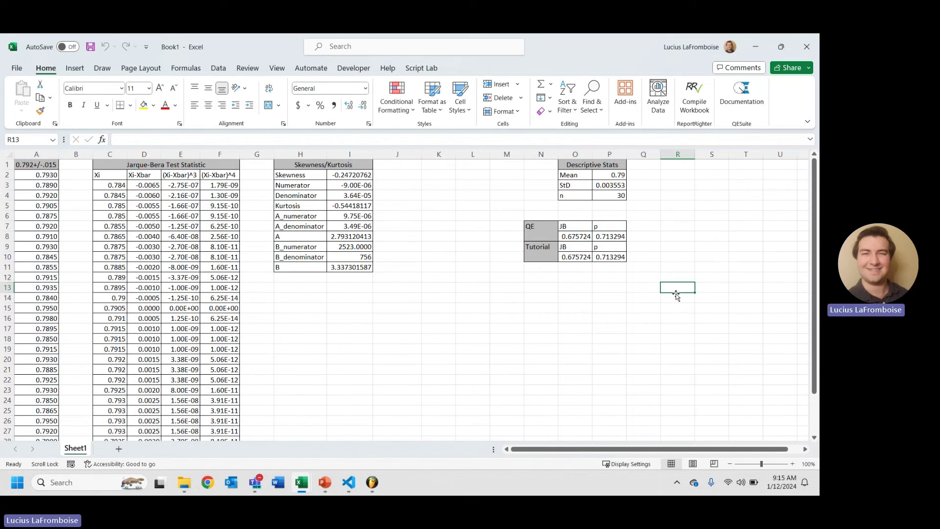